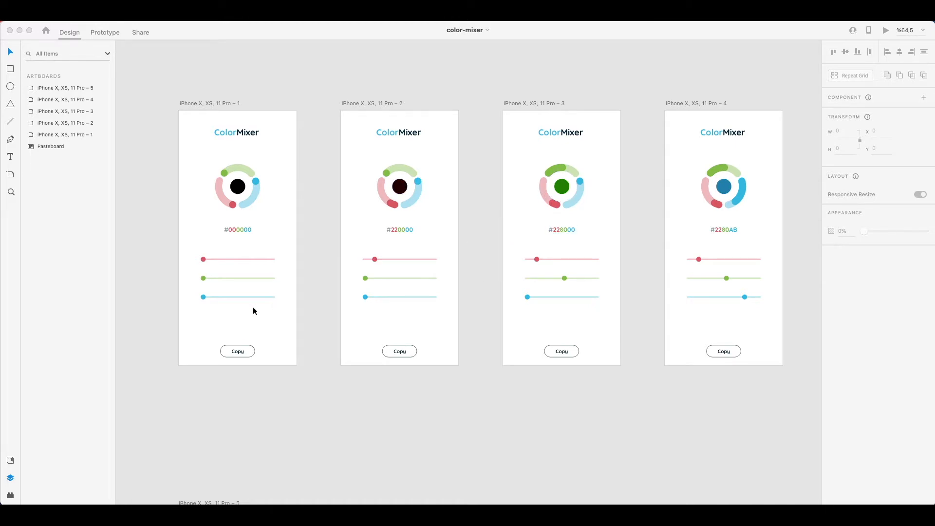
Preview the prototype from the first artboard and try out its colour sliders.
left_click(224, 103)
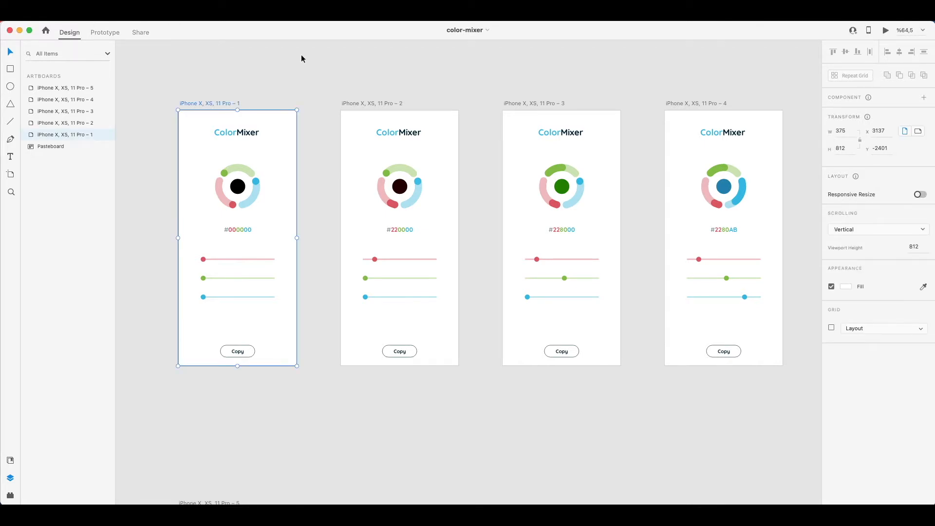
key("super+Return")
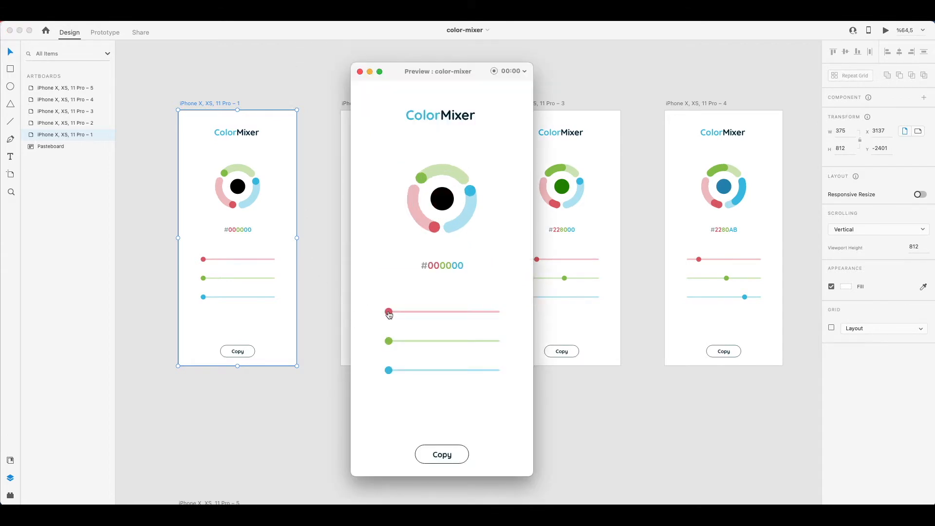
left_click_drag(389, 314, 448, 345)
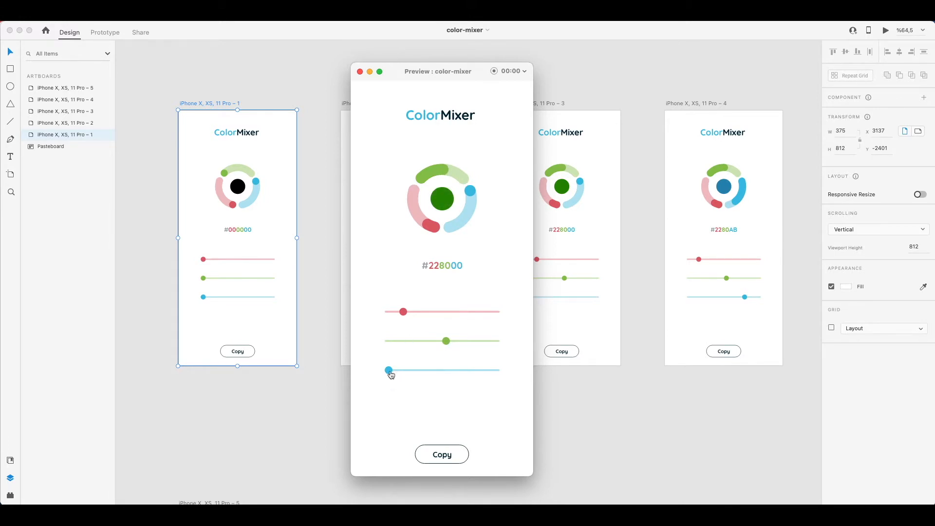
left_click_drag(390, 372, 486, 375)
left_click(308, 76)
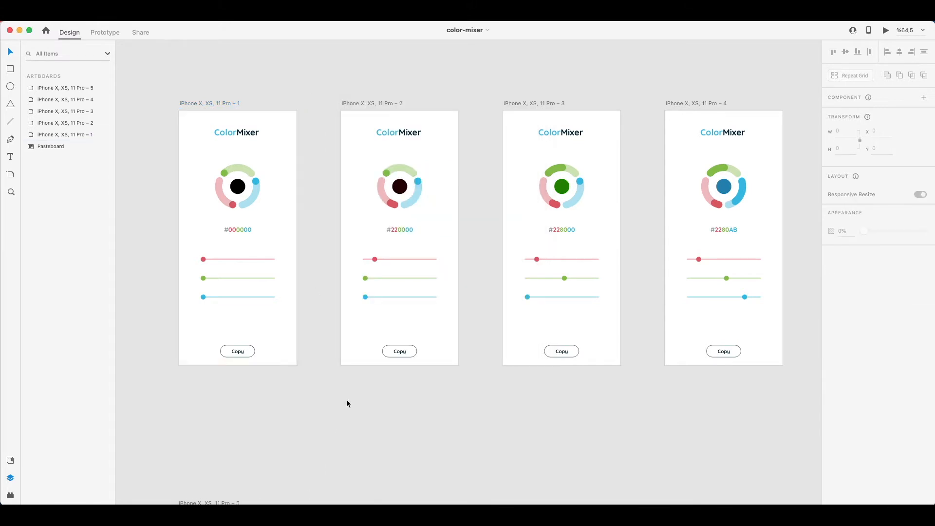
Duplicate the iPhone X, XS, 11 Pro – 5 artboard and keep only the ColorMixer title on the copy.
scroll(347, 403, "down", 10)
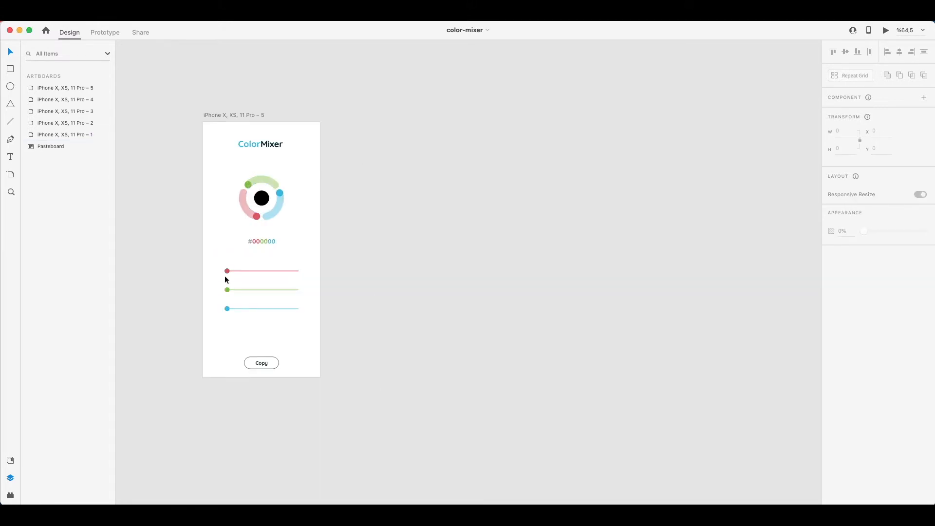
scroll(225, 276, "up", 5)
scroll(225, 276, "down", 3)
scroll(226, 275, "up", 1)
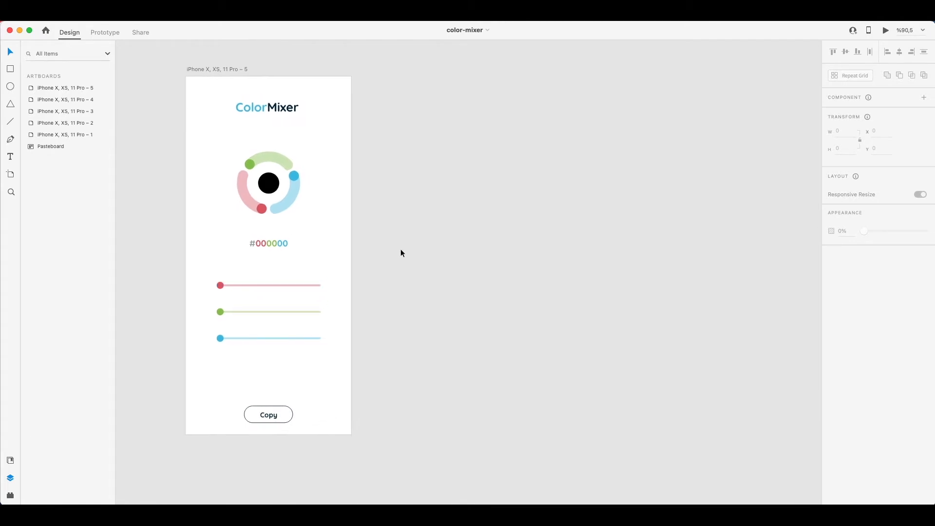
left_click(206, 68)
left_click(514, 155)
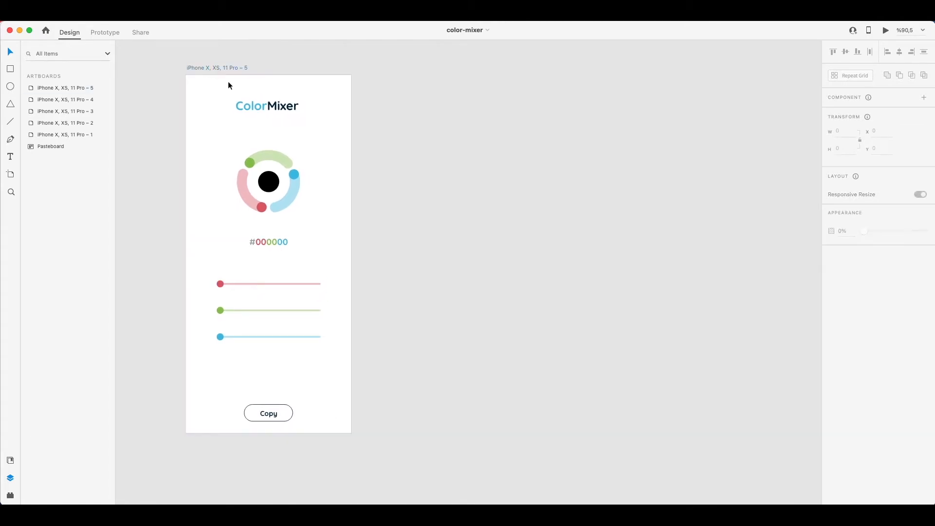
scroll(206, 68, "up", 2)
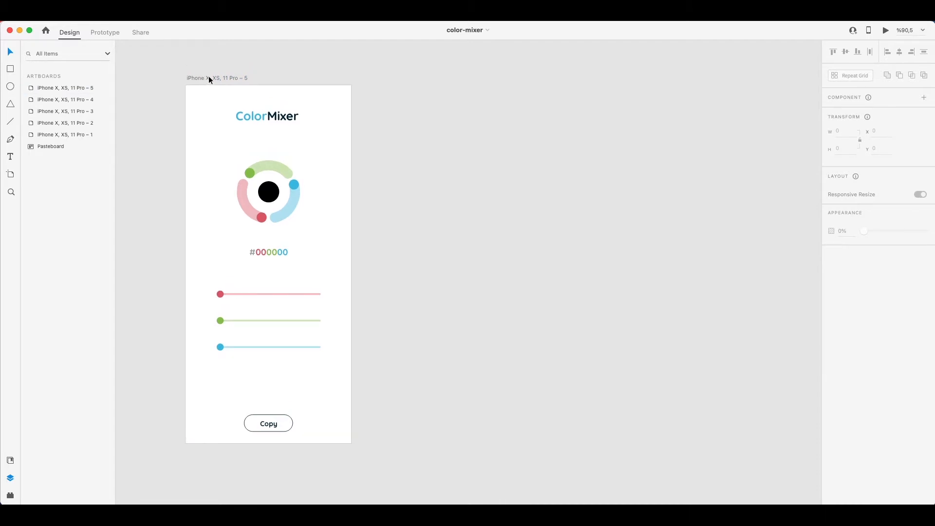
left_click(208, 80)
left_click(371, 93)
left_click(220, 80)
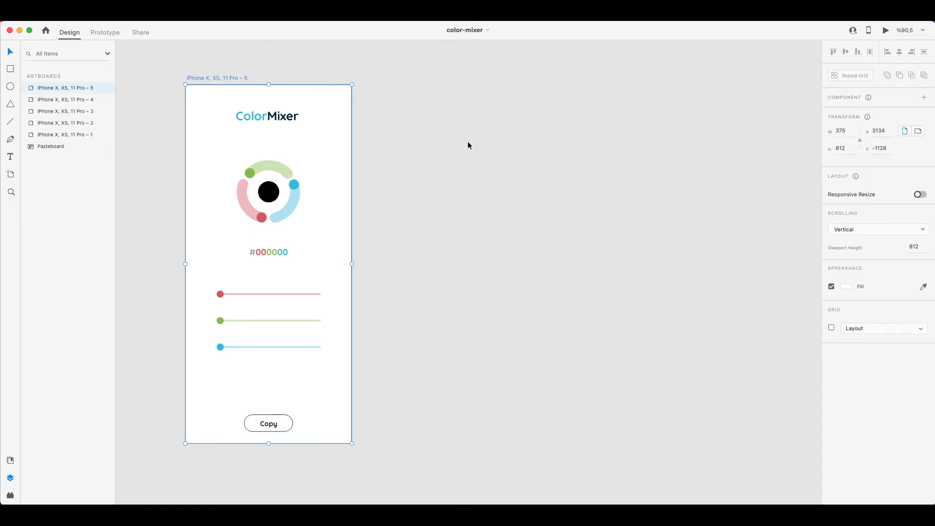
key("super+d")
left_click_drag(405, 77, 424, 77)
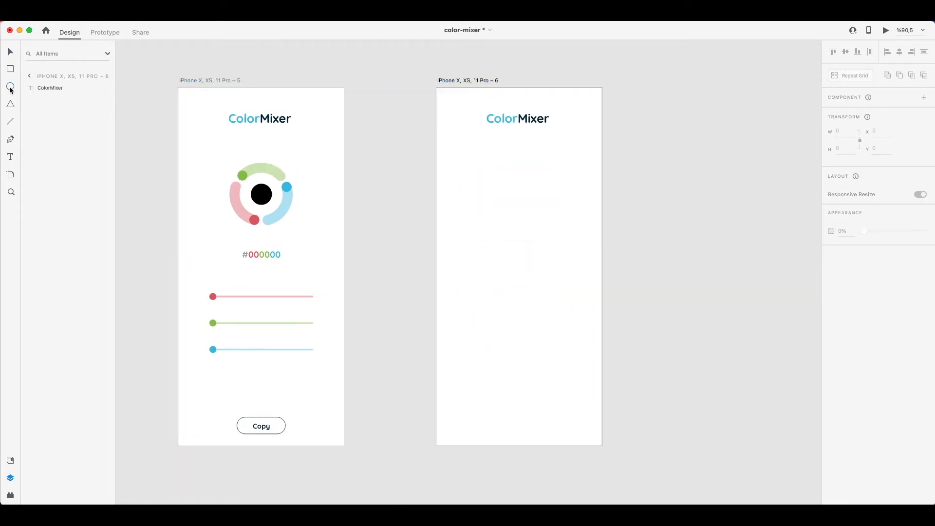
Draw a 140 by 140 circle below the title on the new artboard, centre it horizontally and turn off its fill.
key("e")
left_click_drag(498, 198, 559, 259)
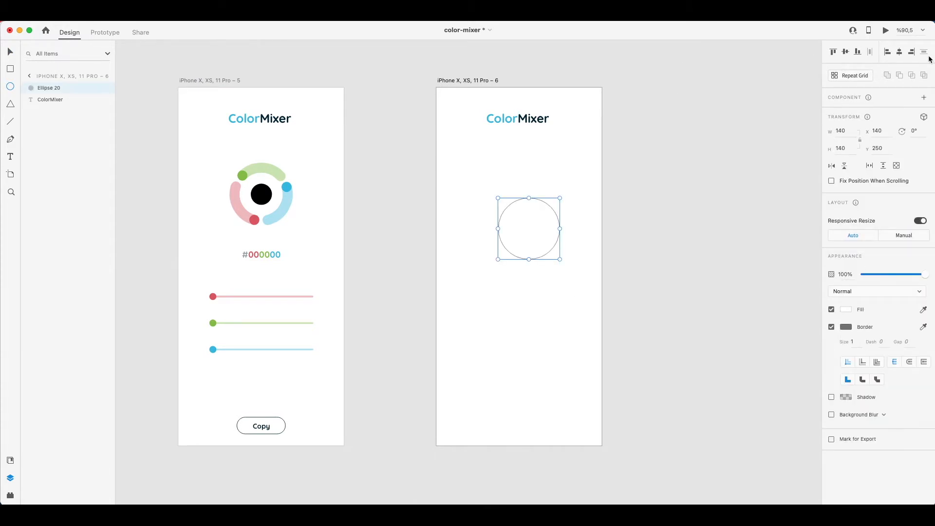
left_click(900, 52)
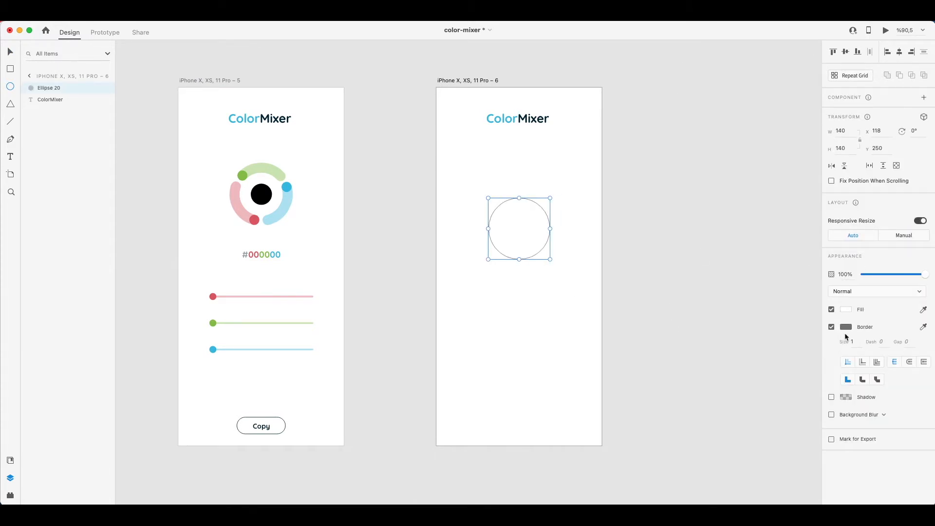
left_click(831, 309)
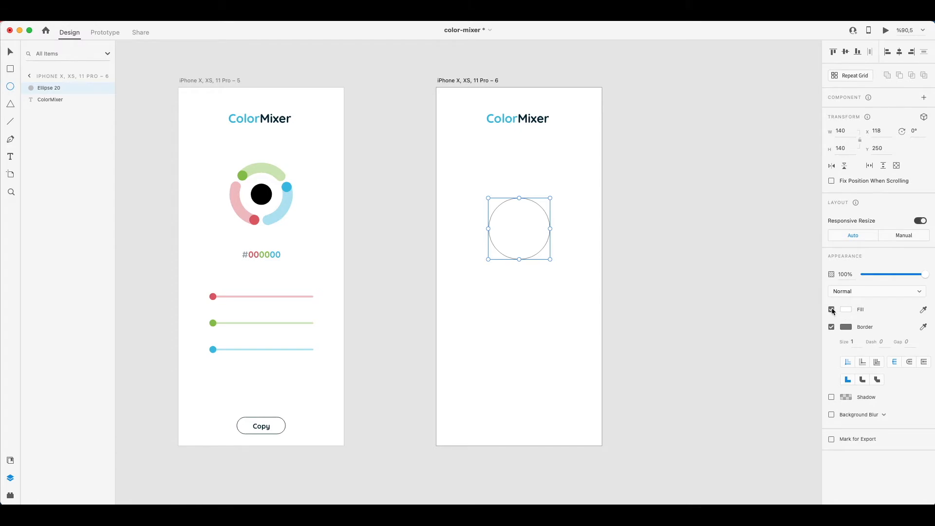
Make the circle's border dashed, starting with a dash length of 2 and raising it to 16.
left_click(879, 341)
type("2")
key("Return")
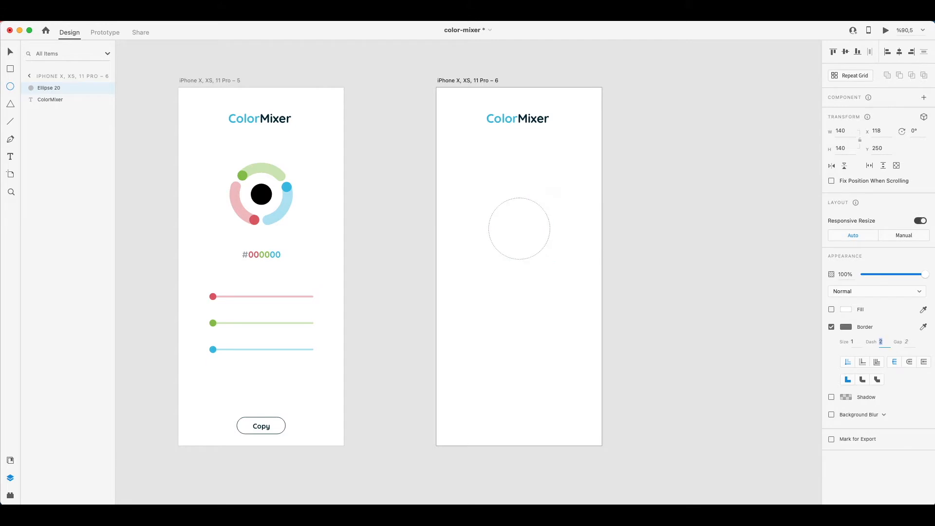
key("Up")
key("Up")
key("Up")
key("Up")
key("Up")
key("Up")
key("Up")
key("Up")
key("Up")
key("Up")
key("Up")
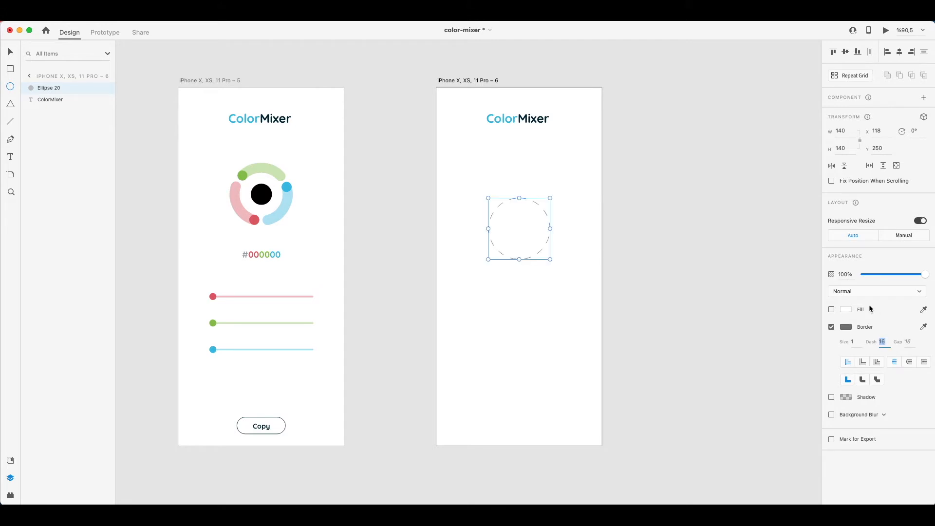
key("Return")
key("Escape")
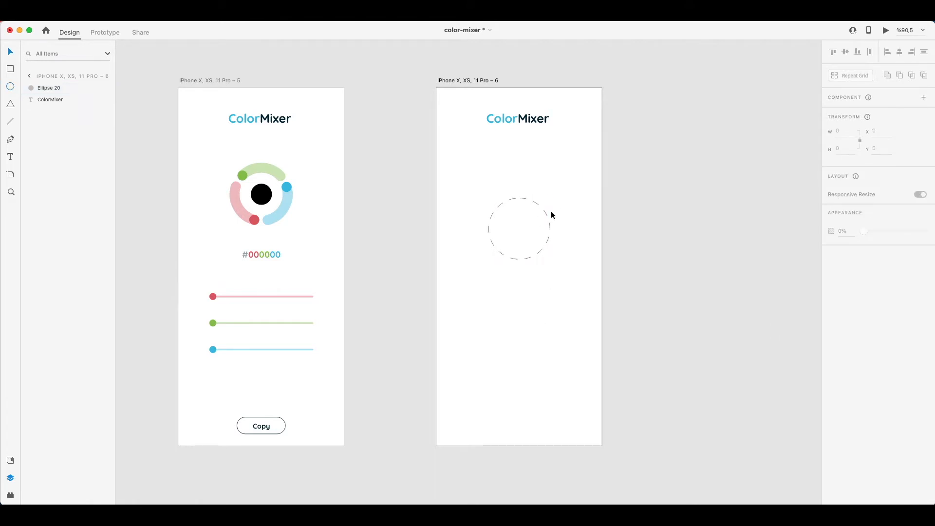
Set the circle's border gap to 1000 and its border size to 14.
left_click(549, 216)
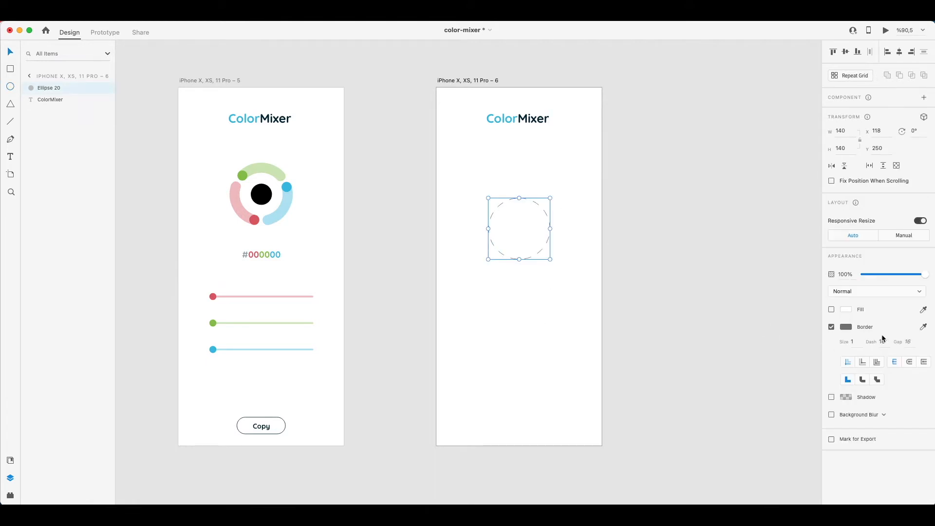
left_click(909, 343)
type("1000")
key("Return")
left_click_drag(520, 190, 533, 210)
Vary the border's dash length up and down to test how the arc grows and shrinks, ending at 79.
left_click(883, 342)
key("Up")
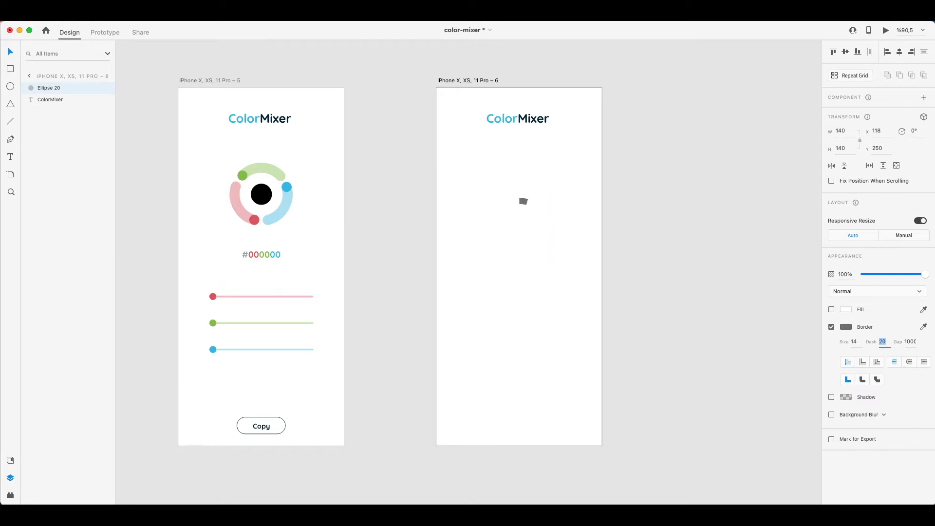
key("Up")
key("Up")
key("Up")
key("Up")
key("Up")
key("Up")
key("Up")
key("Up")
key("Up")
key("Up")
key("Up")
key("Up")
key("Up")
key("Up")
key("Up")
key("Up")
key("Up")
key("Up")
key("Up")
key("Up")
key("Up")
key("Up")
key("Up")
key("Up")
key("Up")
key("Up")
key("Up")
key("Up")
key("Up")
key("Up")
key("Down")
key("Down")
key("Down")
key("Down")
key("Down")
key("Down")
key("Down")
key("Down")
key("Down")
key("Down")
key("Down")
key("Down")
key("Down")
key("Down")
key("Down")
key("Down")
key("Down")
key("Down")
key("Down")
key("Down")
key("Down")
key("Down")
key("Down")
key("Down")
key("Down")
key("Down")
key("Down")
key("Down")
key("Down")
key("Down")
key("Up")
key("Up")
key("Up")
key("Up")
key("Up")
key("Up")
key("Up")
key("Up")
key("Up")
key("Up")
key("Up")
key("Up")
key("Up")
key("Up")
key("Up")
key("Up")
key("Up")
key("Up")
key("Up")
key("Up")
key("shift+Up")
key("shift+Up")
key("shift+Up")
key("shift+Up")
key("shift+Up")
key("shift+Down")
key("shift+Down")
key("shift+Down")
key("shift+Down")
key("shift+Down")
key("shift+Down")
key("shift+Down")
key("shift+Down")
key("shift+Down")
key("shift+Down")
key("shift+Down")
key("shift+Down")
key("shift+Down")
Give the circle's dashed border round caps and raise its dash length to 159.
left_click(909, 362)
left_click(886, 345)
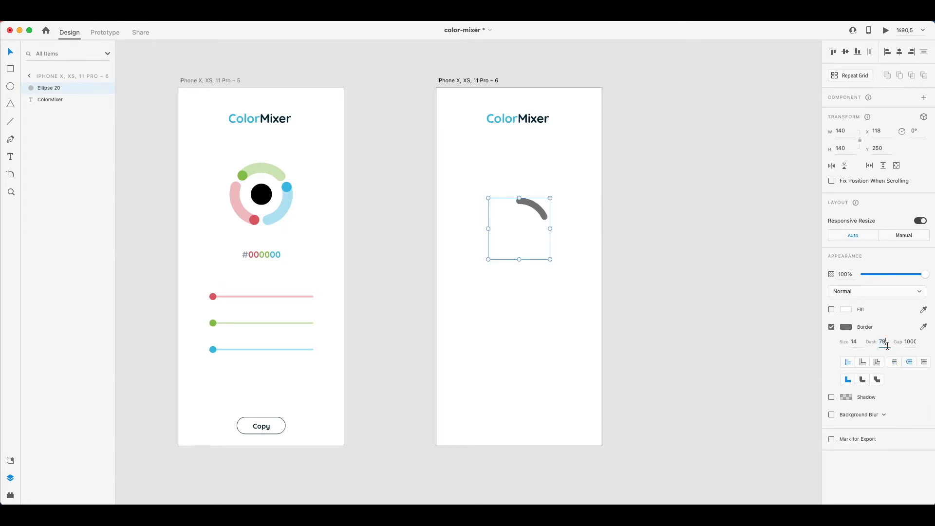
key("shift+Up")
key("shift+Up")
key("shift+Up")
key("shift+Up")
key("shift+Up")
key("shift+Up")
key("shift+Up")
key("shift+Up")
key("shift+Up")
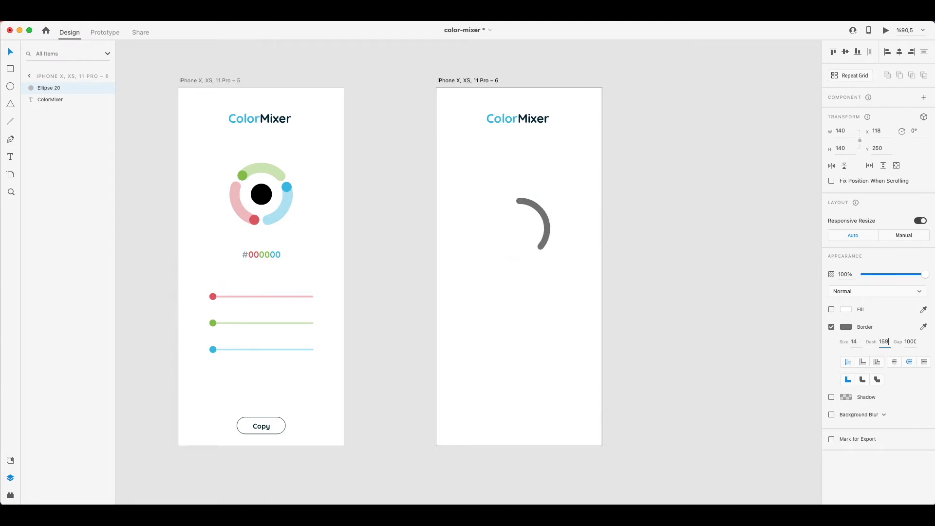
Test the rounded arc by lowering its dash length in steps of ten and raising it again.
key("shift+Down")
key("shift+Down")
key("shift+Down")
key("shift+Down")
key("shift+Down")
key("shift+Down")
key("shift+Down")
key("shift+Down")
key("shift+Down")
key("shift+Down")
key("shift+Down")
key("shift+Down")
key("shift+Down")
key("shift+Down")
key("shift+Up")
key("shift+Up")
key("shift+Up")
key("shift+Up")
key("shift+Up")
key("shift+Up")
key("shift+Up")
key("shift+Up")
key("shift+Up")
key("shift+Up")
key("shift+Up")
key("shift+Up")
key("shift+Up")
key("Return")
Delete the test artboard and place a duplicate of the finished ColorMixer artboard beside the original.
left_click(480, 80)
key("Delete")
left_click(246, 81)
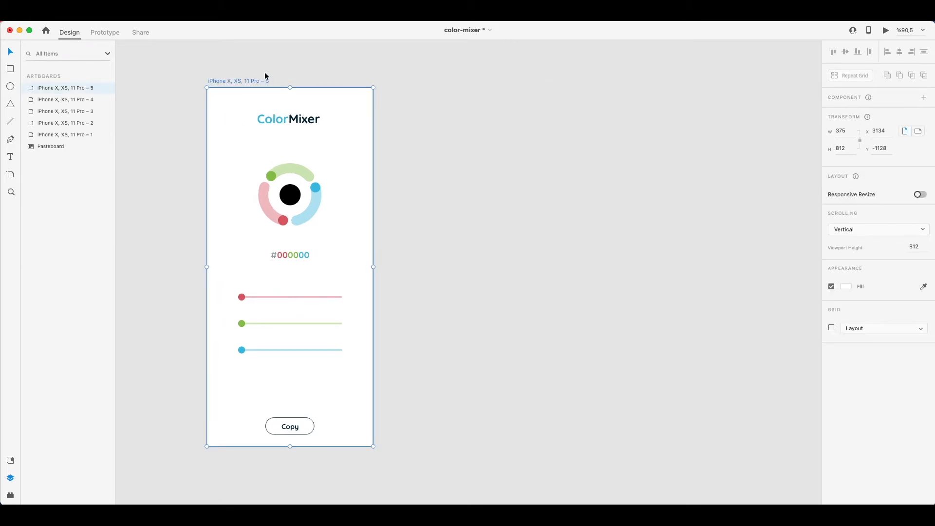
left_click_drag(232, 81, 495, 105)
scroll(418, 81, "right", 3)
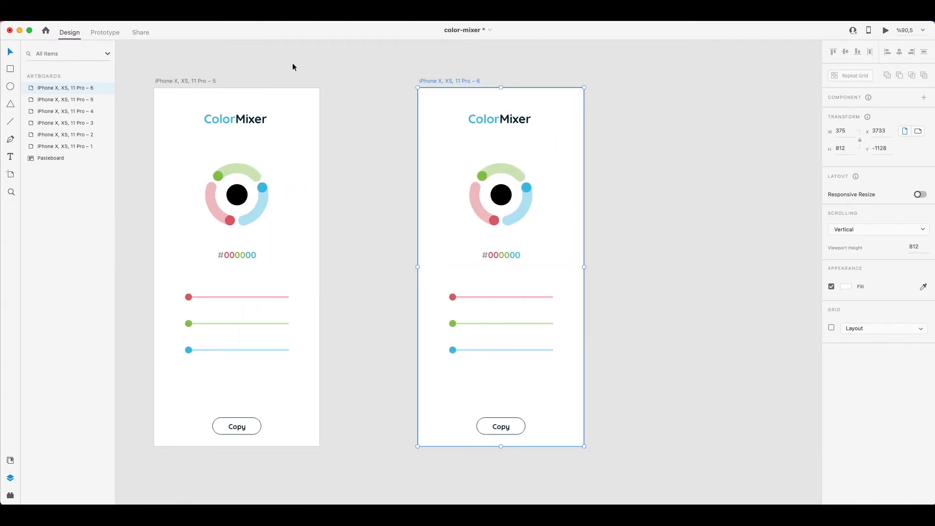
scroll(353, 73, "up", 3)
scroll(643, 192, "down", 3)
left_click(646, 193)
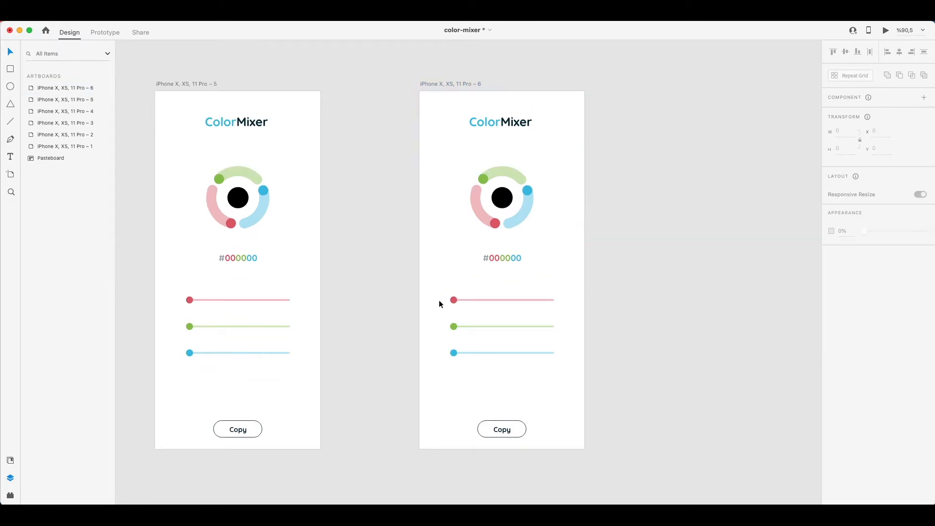
Show the guides and move the red slider's handle on the duplicated artboard horizontally to X 100.
key("super+shift+apostrophe")
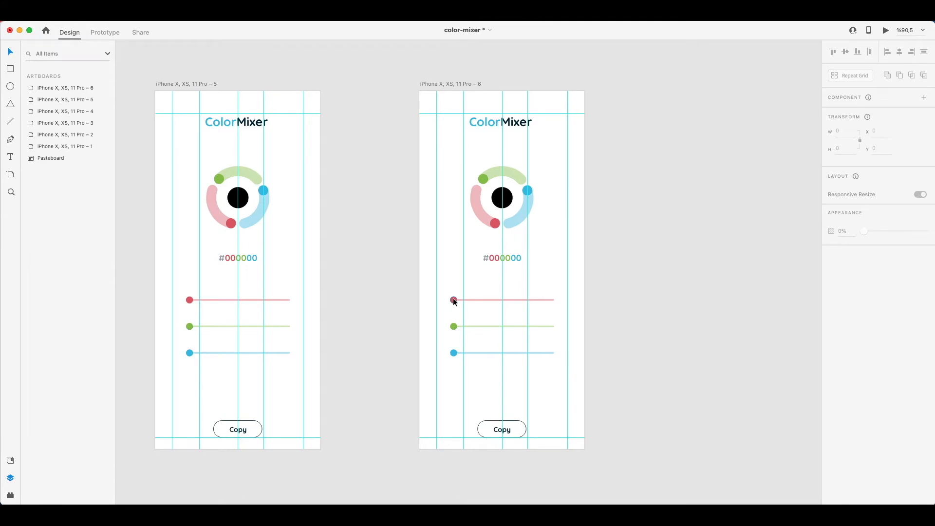
left_click(454, 300)
key("shift+Right")
key("shift+Right")
key("shift+Right")
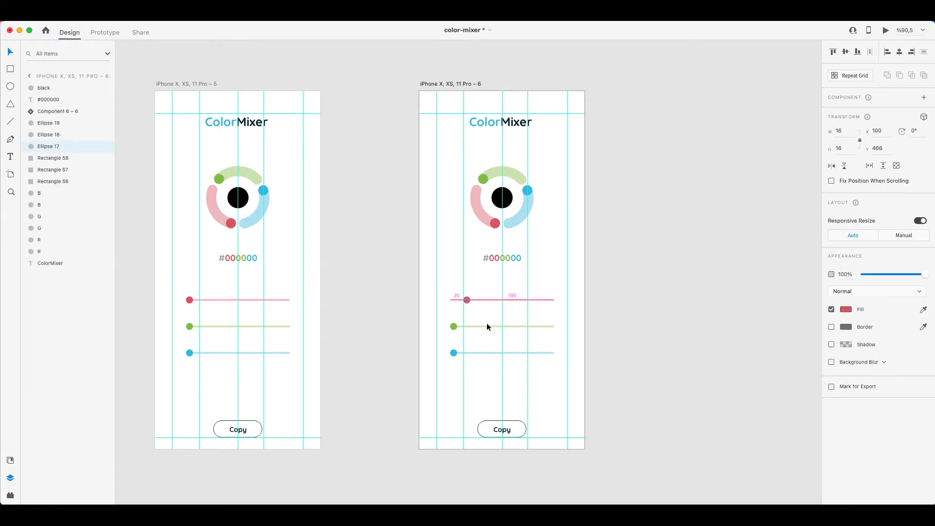
Check the red handle's alignment with the guide up close, hide the guides and clear the selection.
scroll(487, 323, "up", 6)
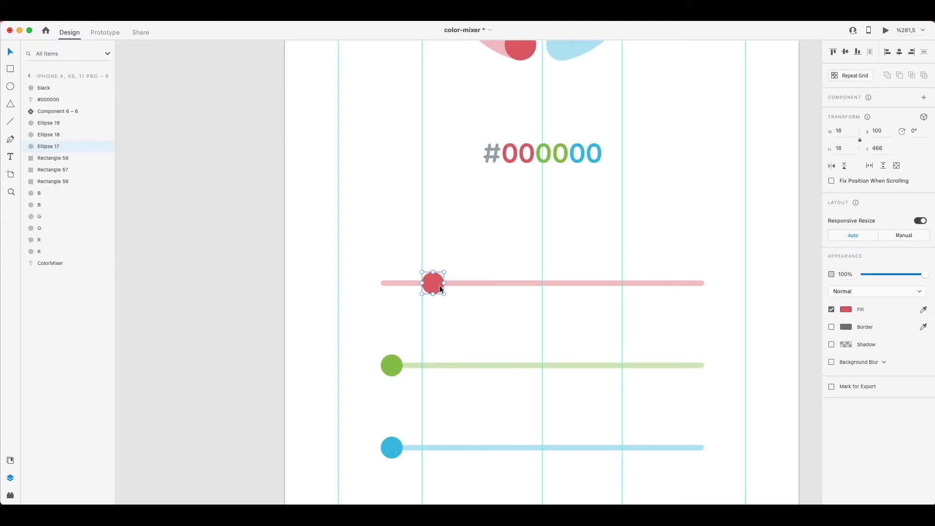
scroll(444, 214, "up", 2)
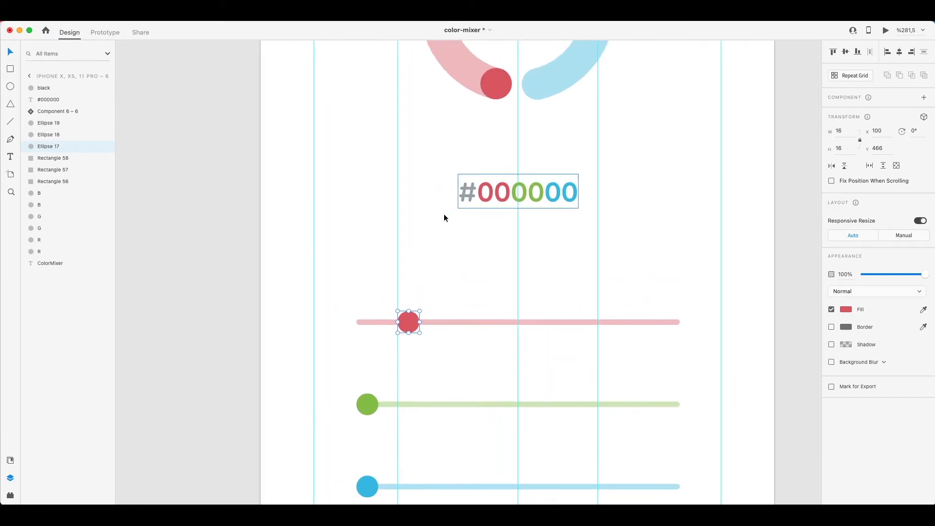
scroll(419, 211, "down", 8)
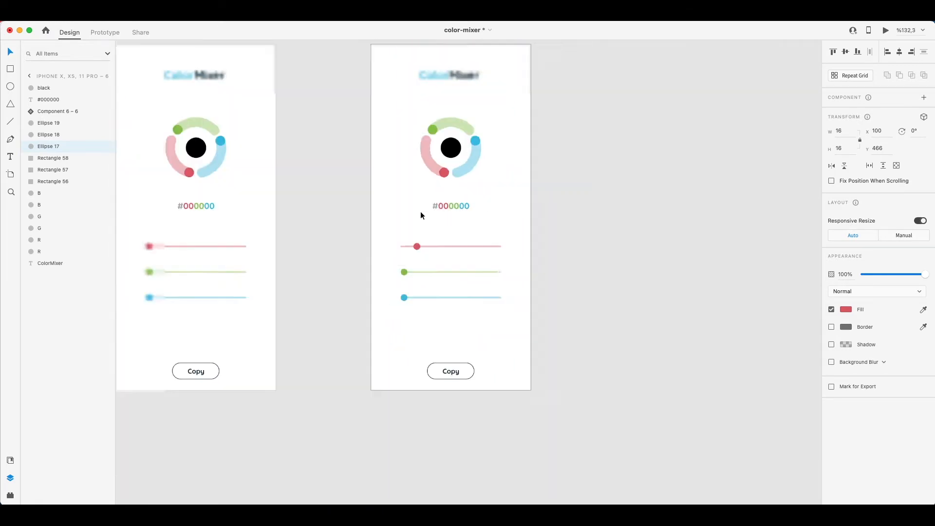
scroll(602, 178, "up", 1)
scroll(547, 180, "up", 2)
scroll(547, 179, "left", 2)
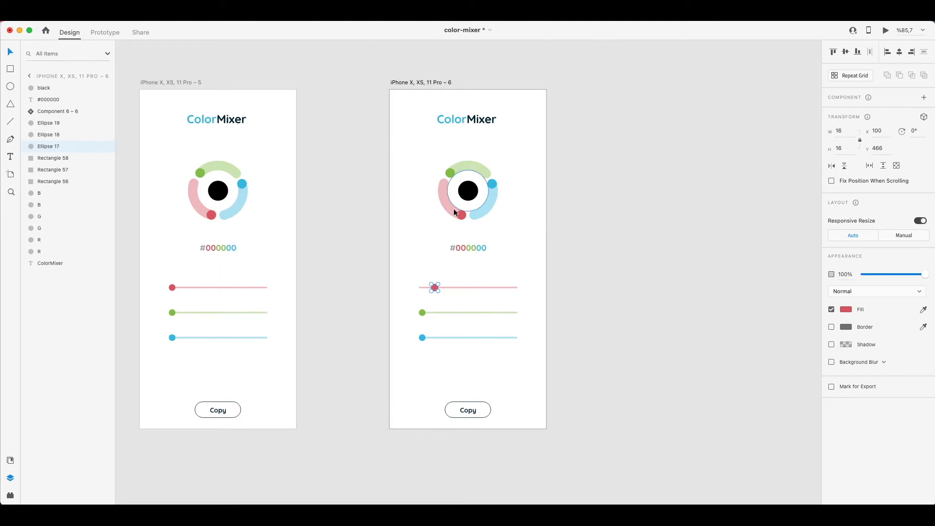
left_click(627, 272)
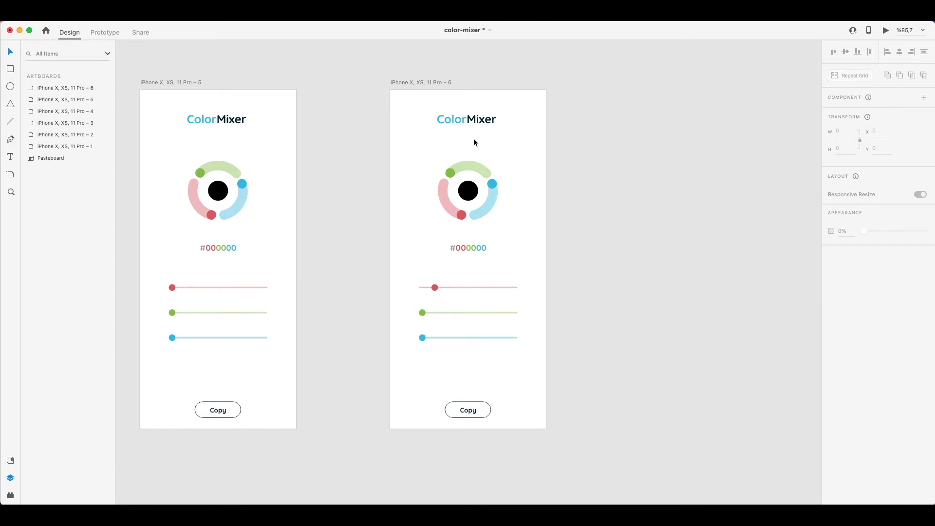
Lengthen the solid red arc on the duplicated artboard's ring by setting its border dash to 10 and raising it two single steps.
left_click(455, 217)
left_click(51, 239)
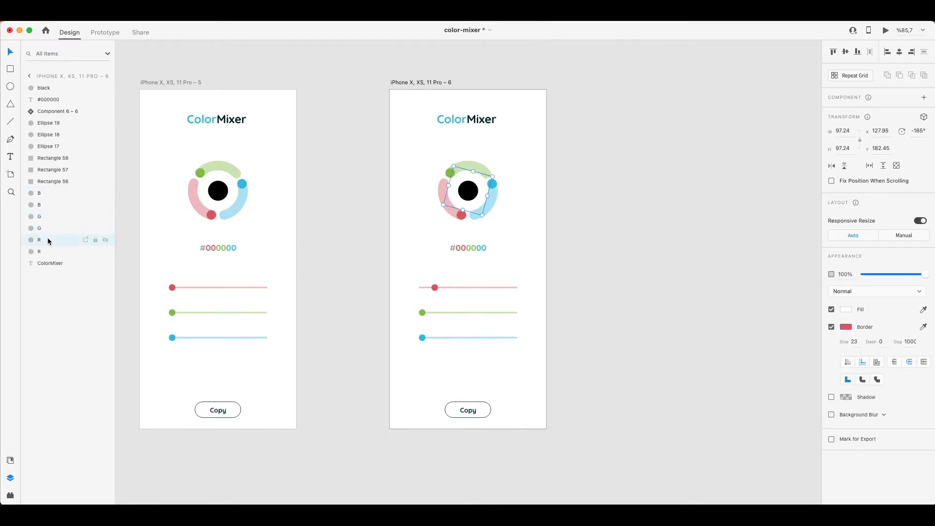
left_click(884, 344)
type("10")
key("Return")
key("Up")
key("Up")
left_click(655, 234)
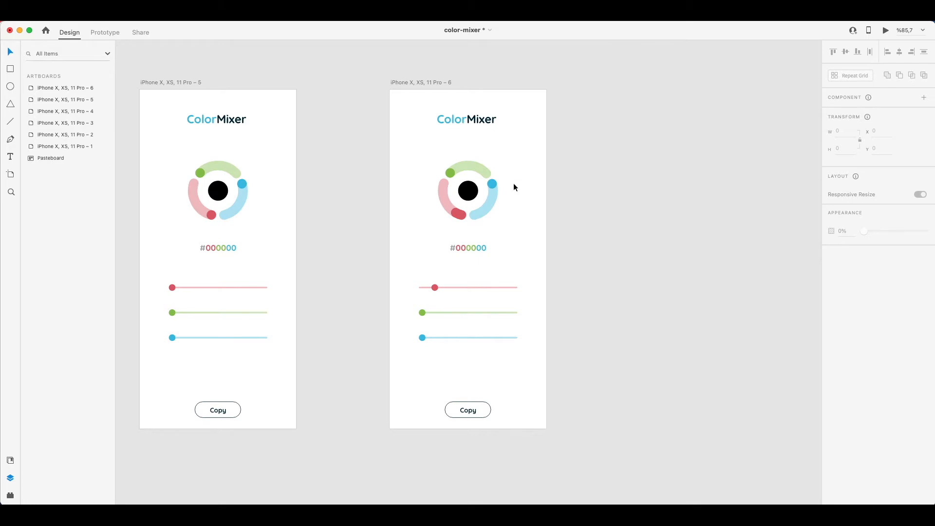
Fade the duplicated artboard's black centre circle to 0% opacity and duplicate it in place with the copy at 100%.
scroll(610, 208, "left", 3)
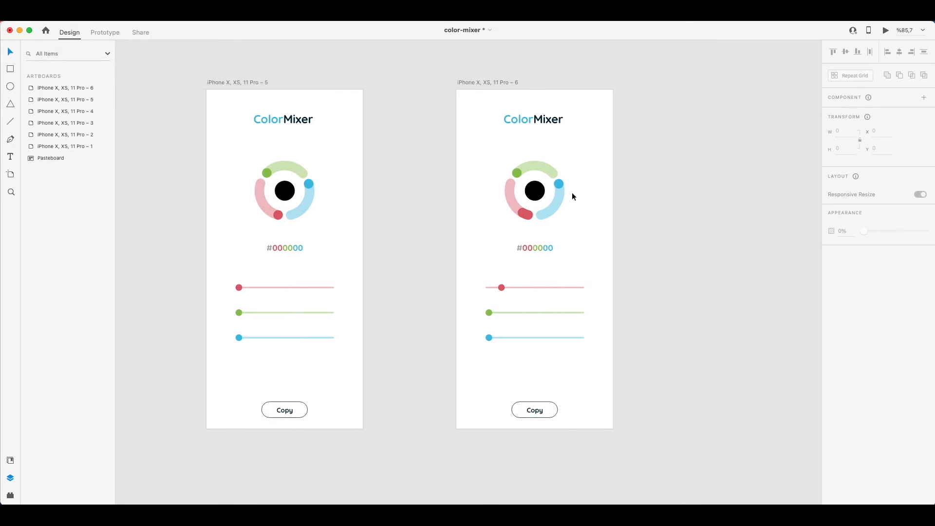
left_click(535, 191)
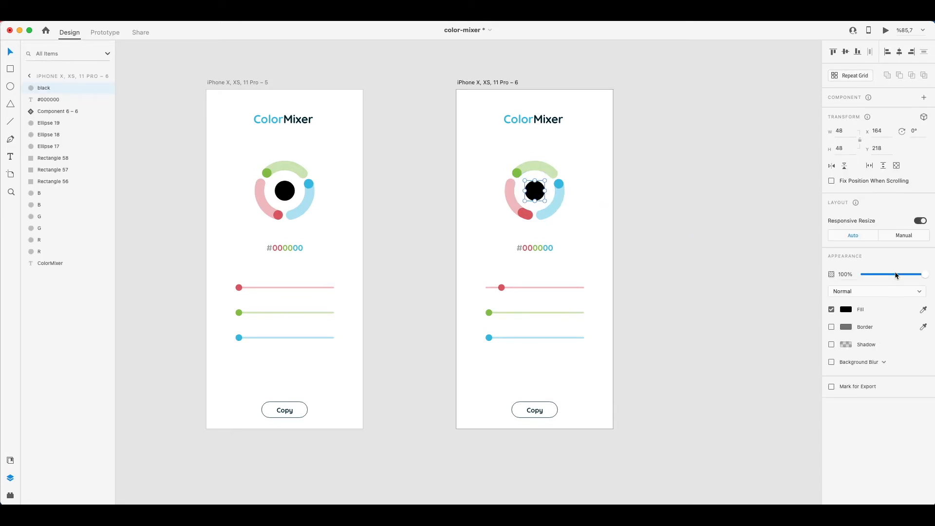
left_click_drag(924, 274, 837, 272)
key("super+d")
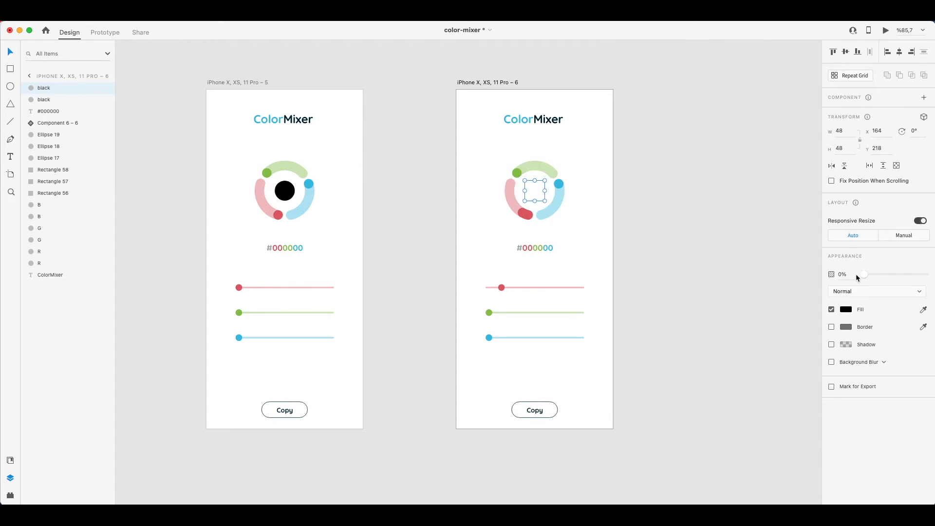
left_click_drag(866, 276, 927, 274)
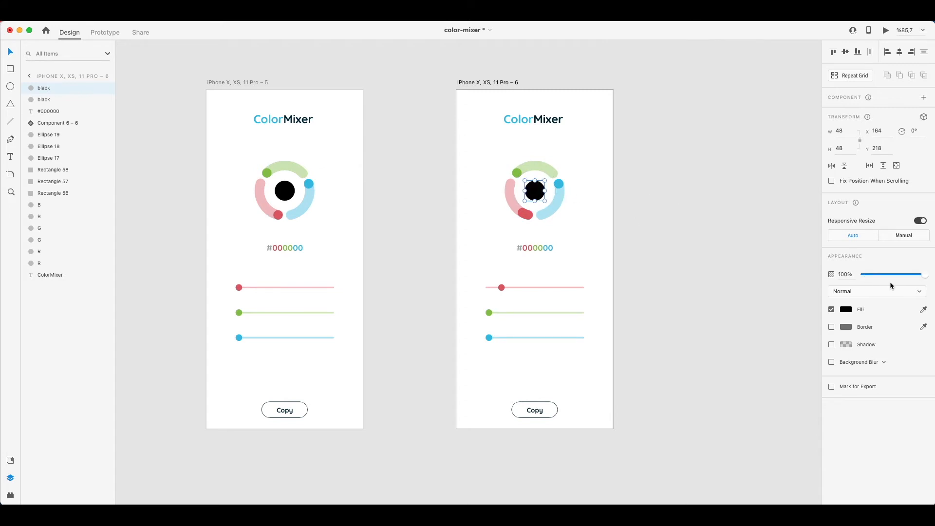
Change the copied centre circle's fill colour to #220000.
left_click(846, 309)
left_click(762, 348)
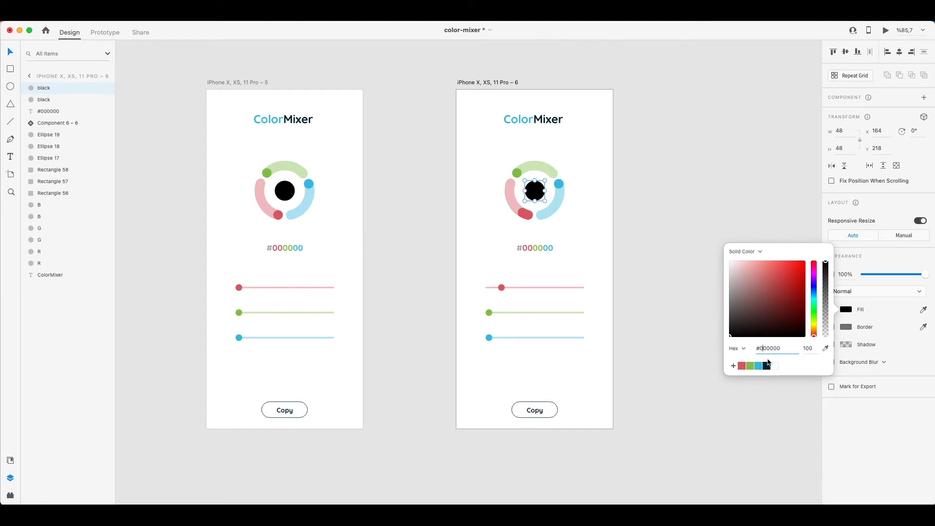
type("22")
Edit the red digits of the colour code below the ring so the text reads #220000.
double_click(525, 248)
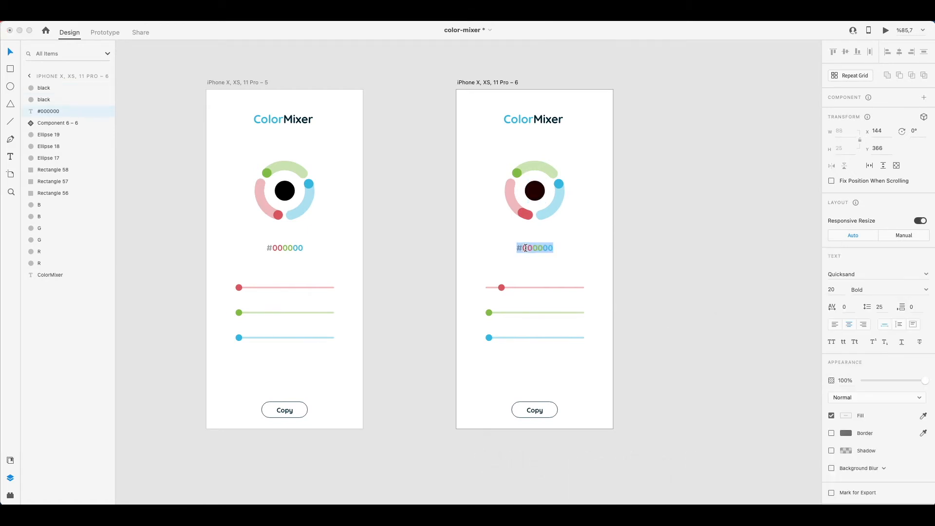
key("shift+Left")
key("shift+Left")
type("22")
key("Escape")
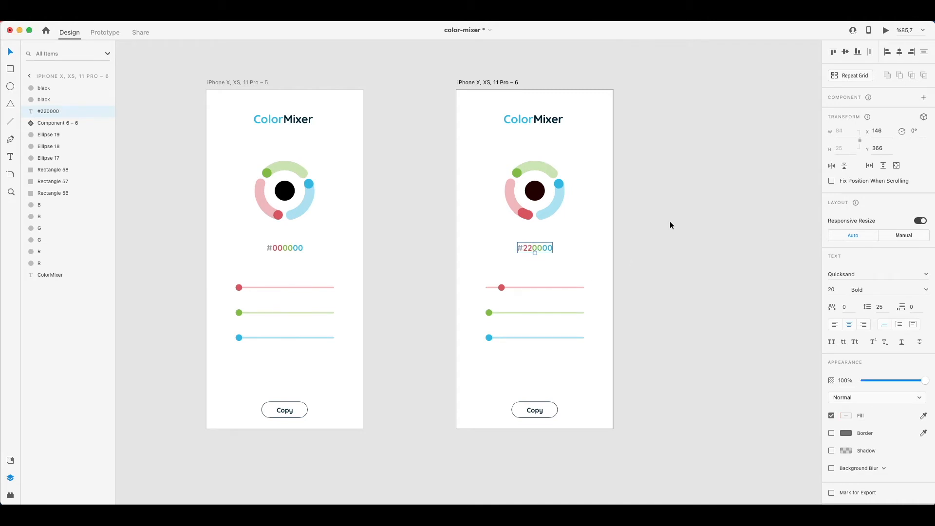
Copy the #220000 centre circle into the original artboard at the same position and set its opacity to 0%.
left_click(539, 193)
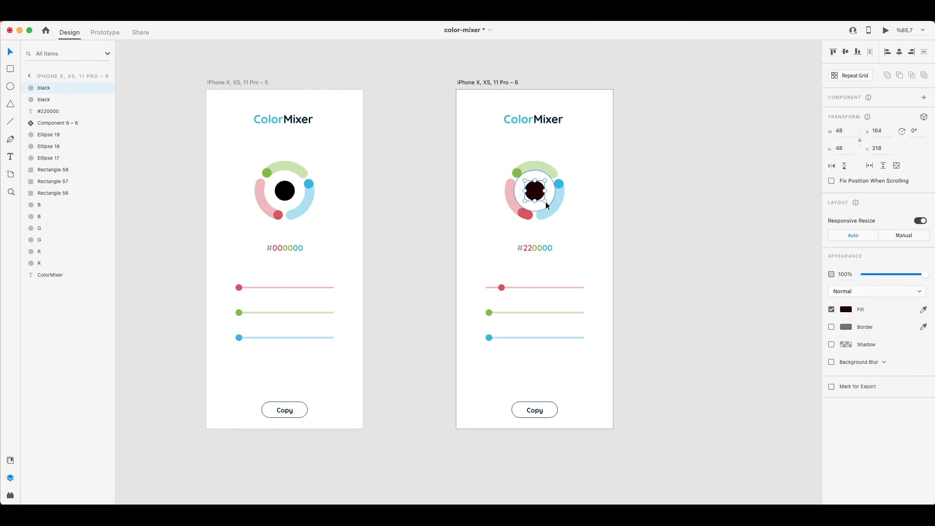
left_click(243, 78)
left_click(240, 83)
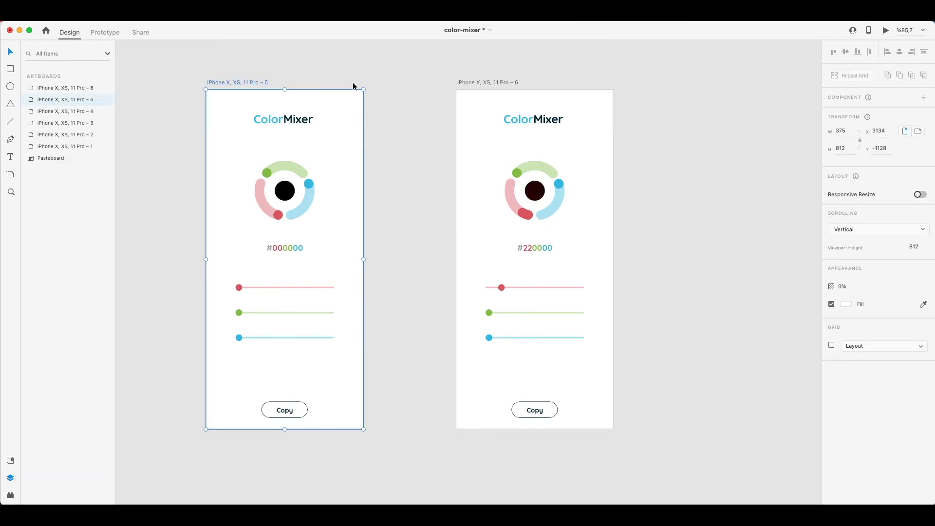
key("ctrl+v")
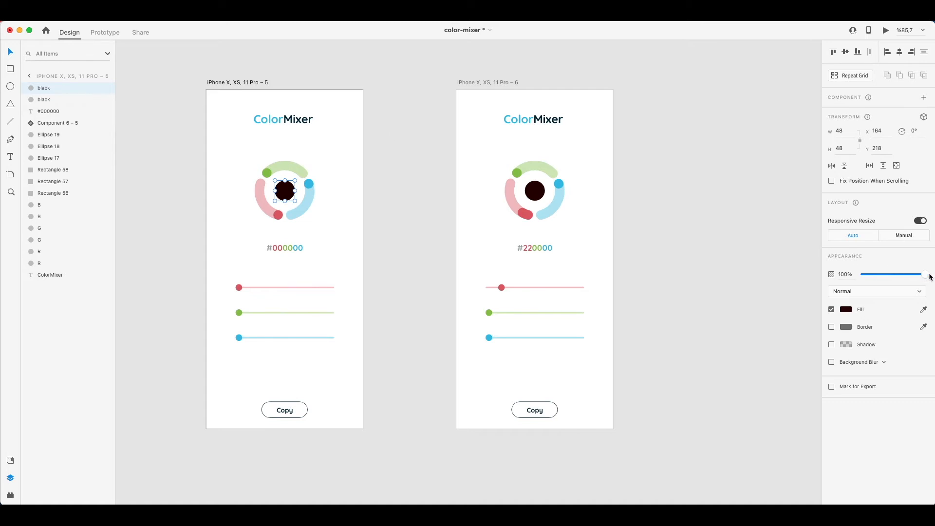
left_click_drag(925, 274, 826, 265)
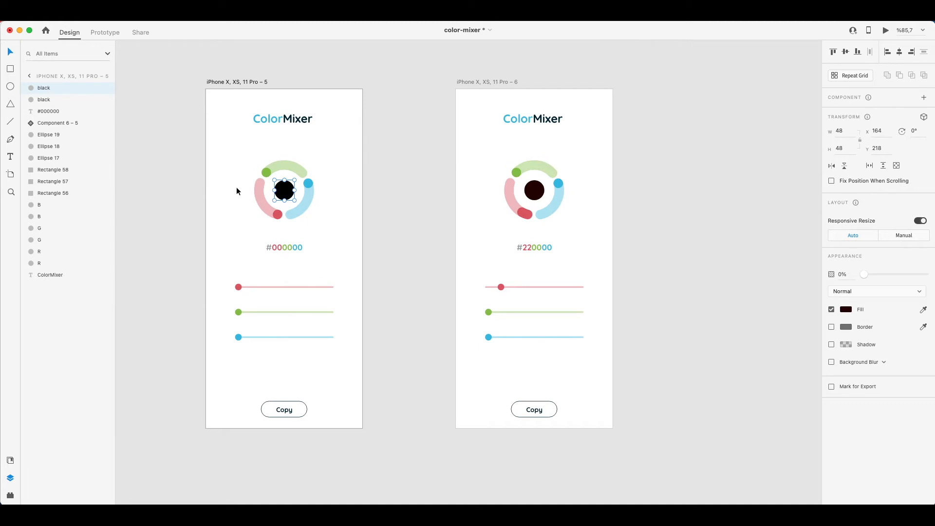
Duplicate the #220000 artboard and move the copy further along the row to X 4275, leaving a gap between them.
scroll(633, 203, "right", 5)
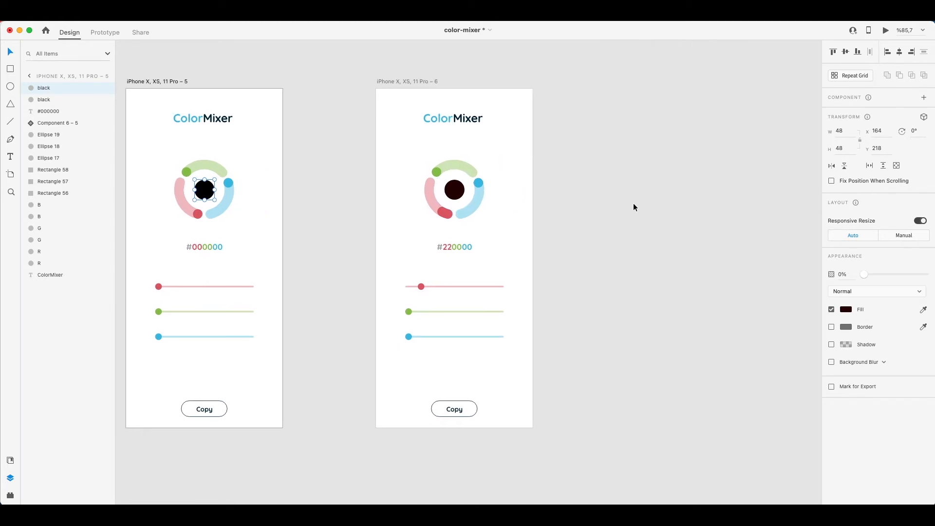
scroll(633, 207, "up", 1)
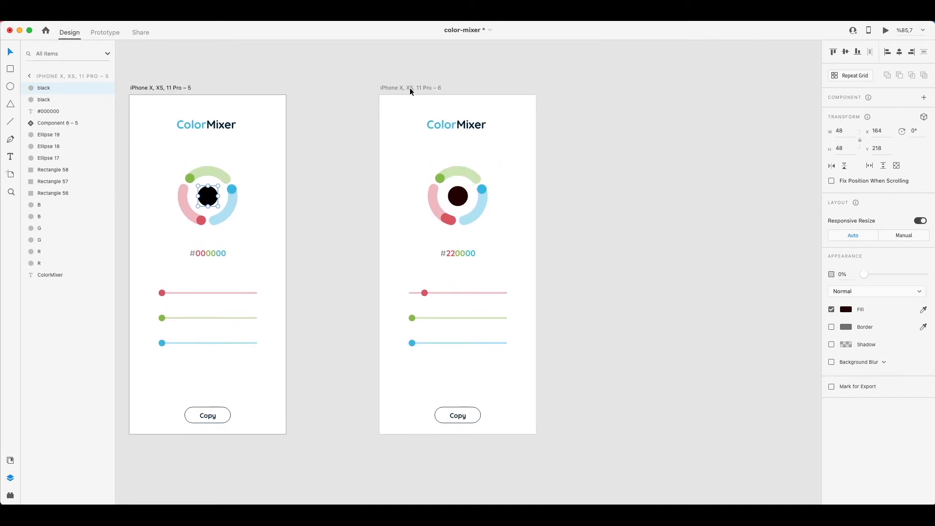
left_click(395, 88)
key("super+d")
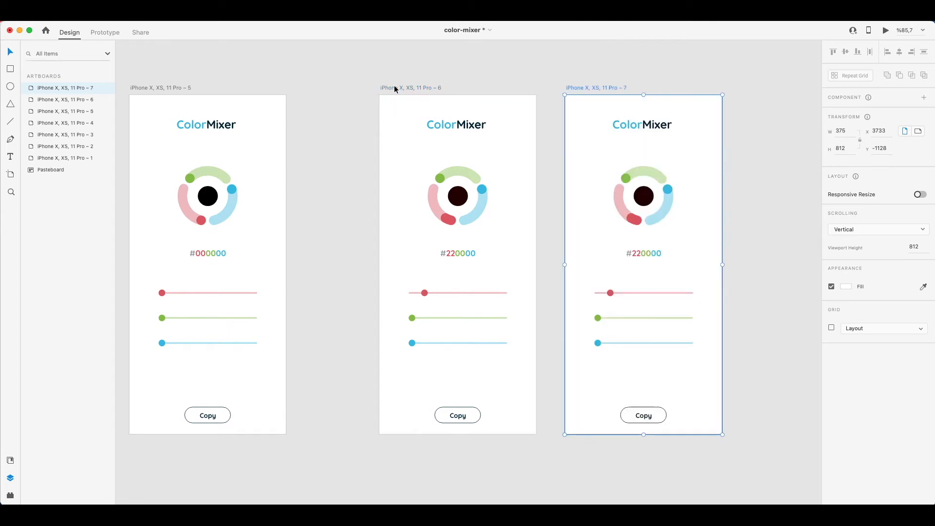
scroll(560, 108, "right", 5)
left_click_drag(503, 87, 542, 87)
scroll(729, 168, "right", 1)
scroll(729, 168, "left", 4)
scroll(729, 168, "right", 6)
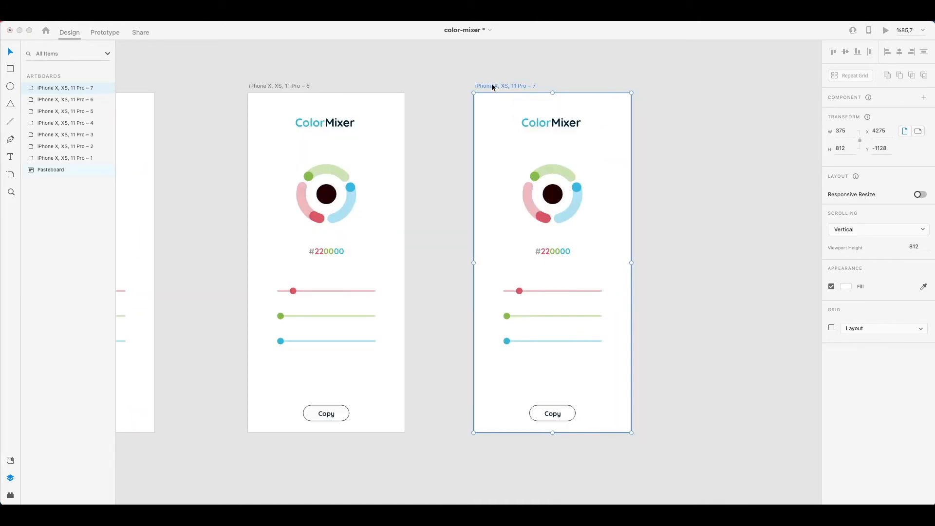
Move the green slider's handle on the newest artboard horizontally to X 188 with the guides shown, then hide the guides.
left_click(507, 317)
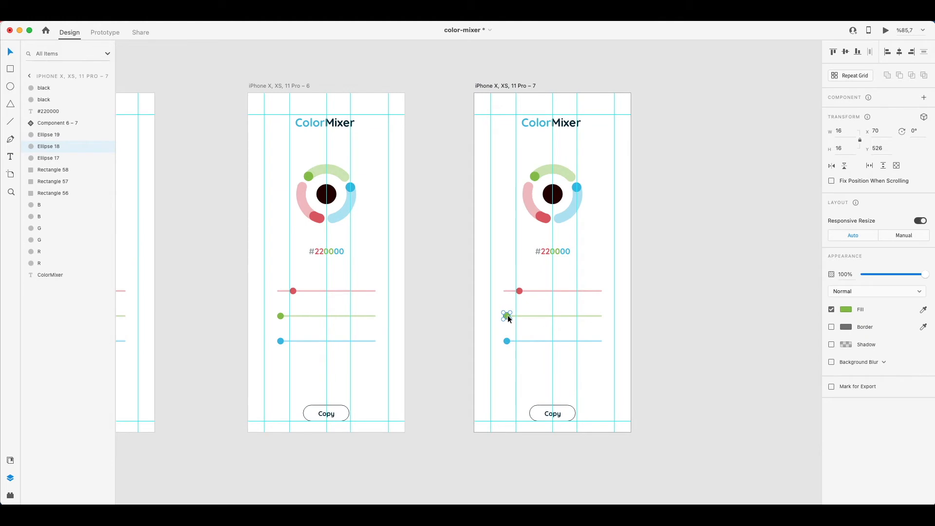
left_click_drag(507, 315, 558, 317)
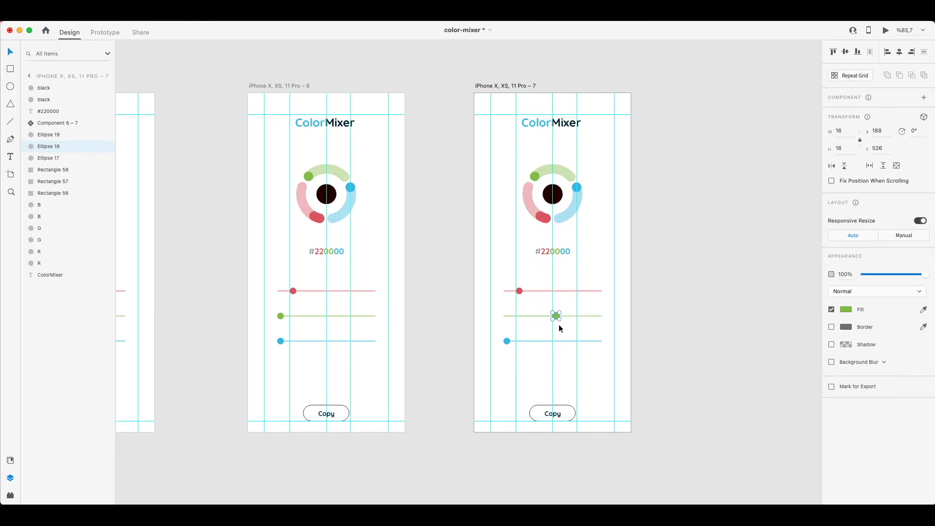
key("super+semicolon")
left_click(686, 282)
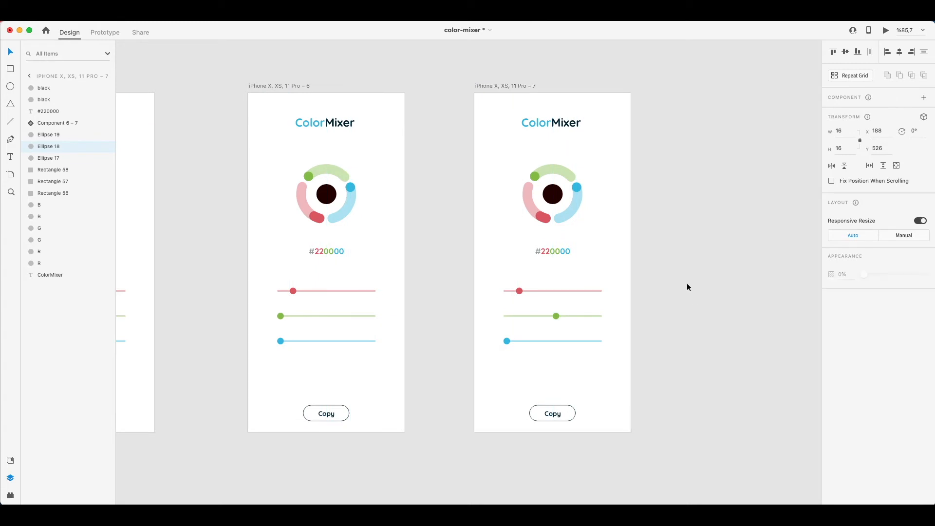
Lengthen the solid green arc on the newest artboard's ring by raising its border dash in four steps of ten.
scroll(683, 279, "up", 2)
scroll(683, 279, "down", 1)
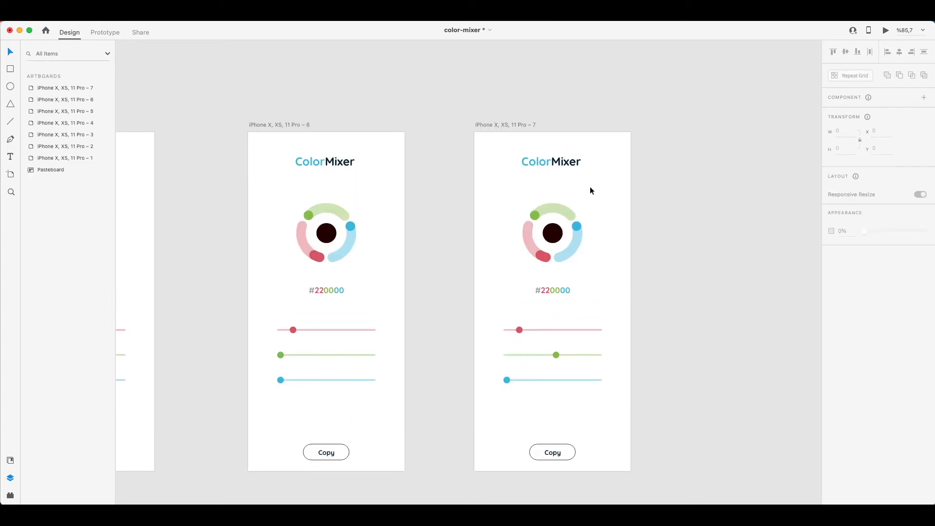
left_click(537, 209)
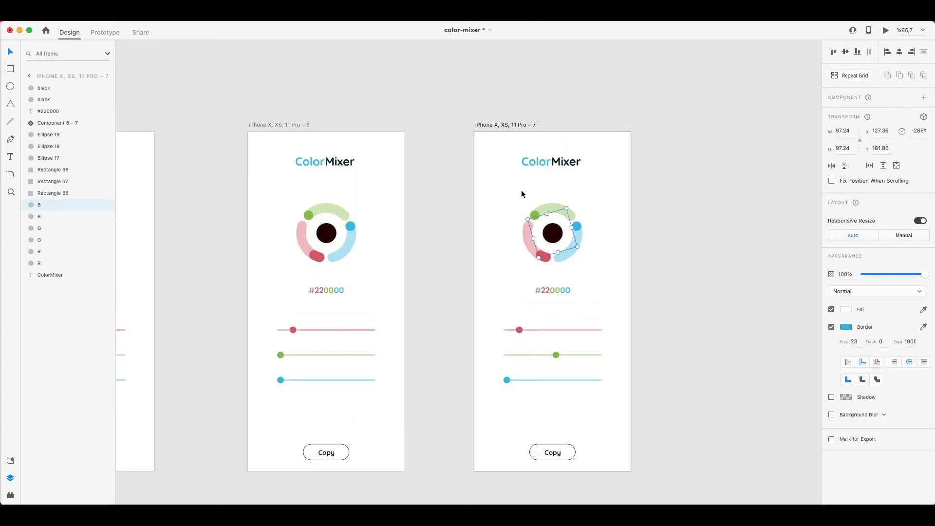
key("super+Tab")
key("super+Tab")
left_click(48, 228)
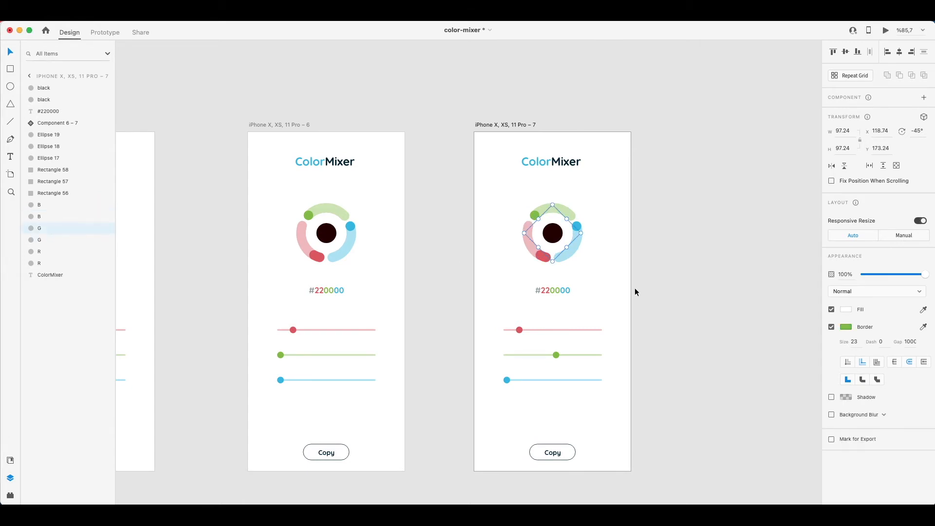
left_click(885, 344)
key("shift+Up")
key("shift+Up")
key("shift+Up")
key("shift+Up")
left_click(729, 238)
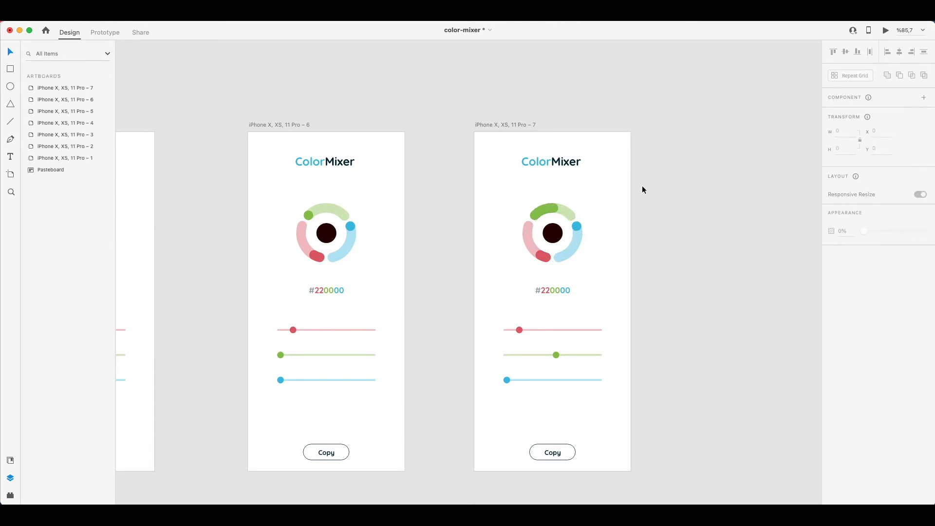
Set the newest artboard's dark red centre circle to 0% opacity and duplicate it in place with the copy at 100%.
left_click(550, 236)
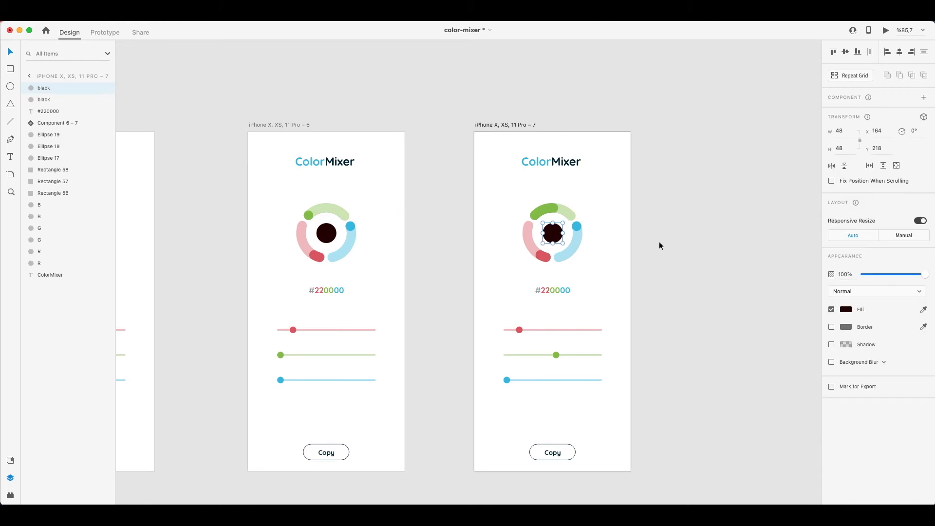
left_click_drag(924, 275, 764, 266)
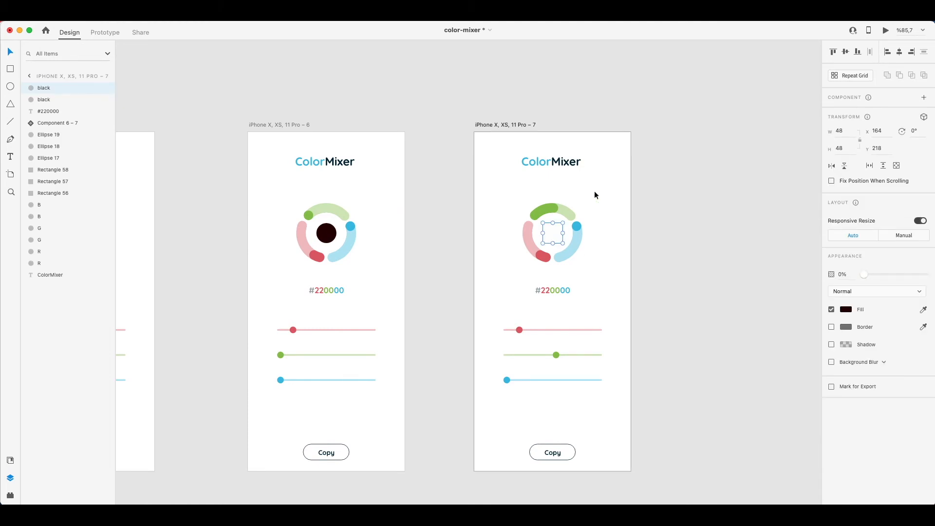
key("super+d")
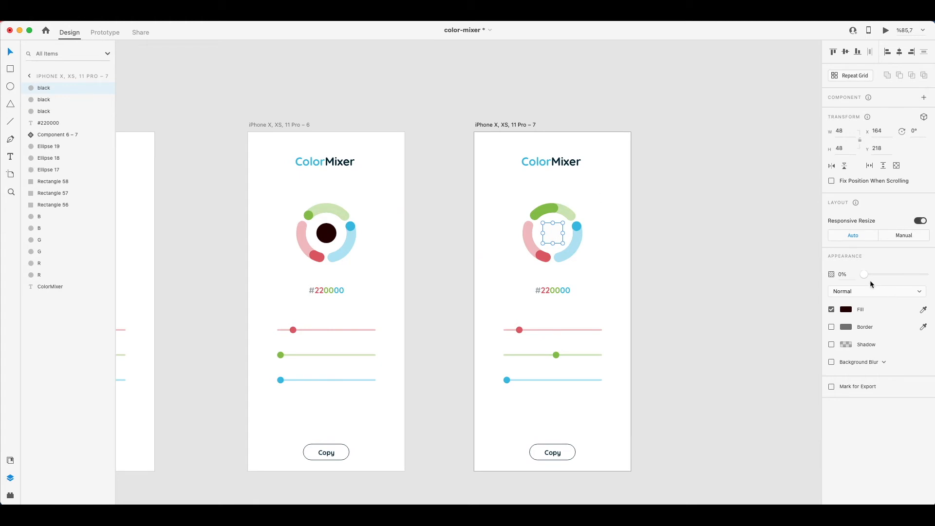
left_click_drag(864, 275, 927, 275)
Replace the green digits of the newest artboard's colour code with 80 so it reads #228000.
left_click(556, 289)
double_click(552, 291)
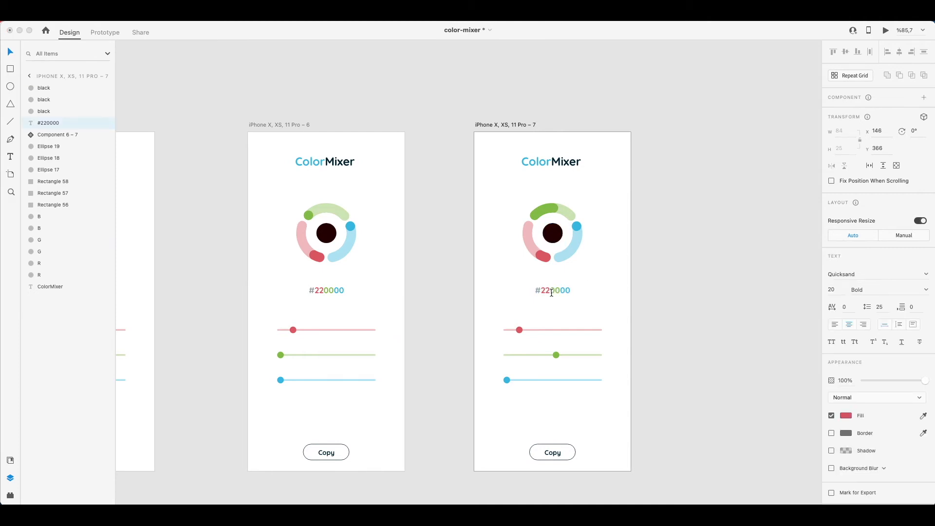
key("shift+Right")
key("shift+Right")
type("80")
left_click(49, 216)
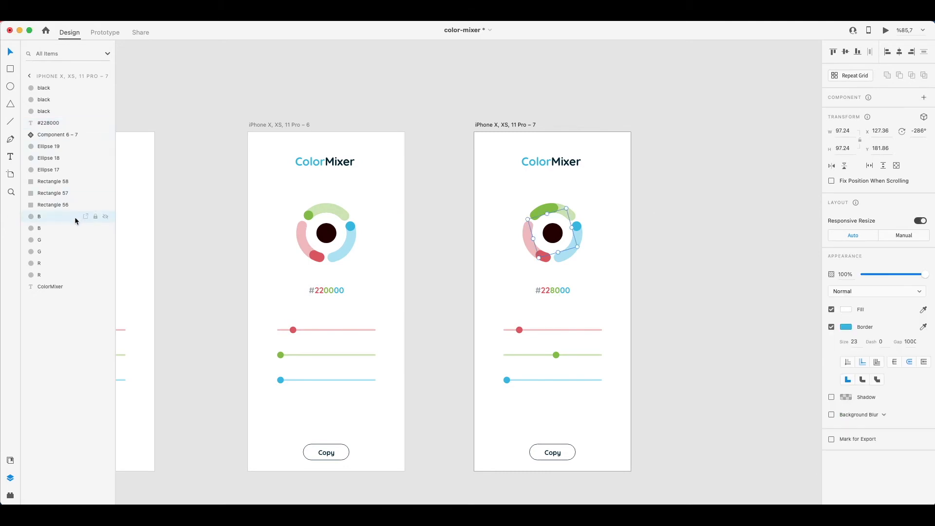
Change the fill of the newest artboard's topmost centre circle to #228000 and clear the selection.
left_click(552, 233)
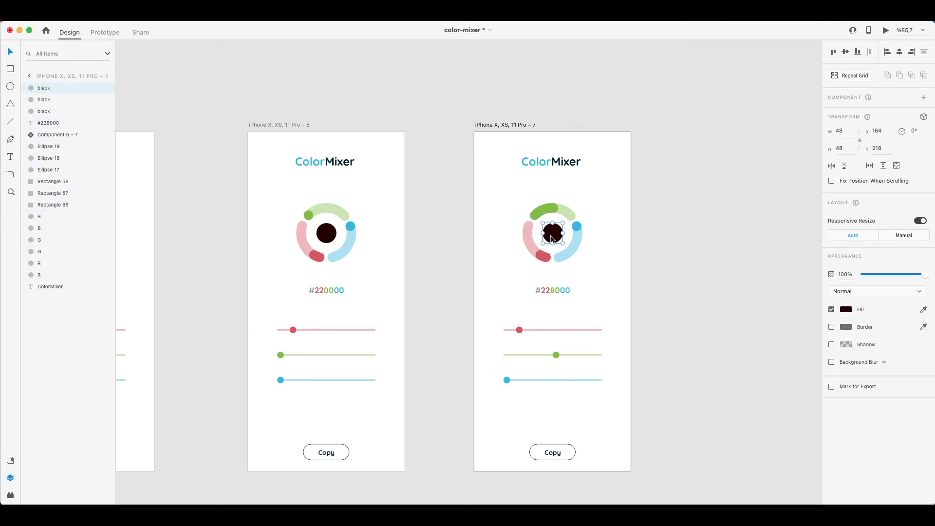
left_click(846, 310)
left_click(773, 349)
left_click_drag(766, 350, 818, 346)
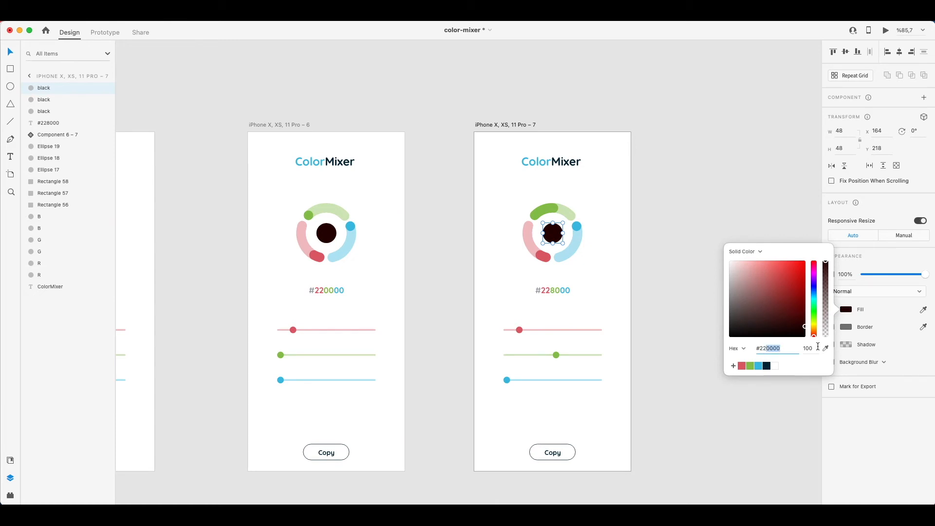
key("Left")
key("shift+Right")
key("shift+Right")
type("80")
key("Return")
left_click(751, 139)
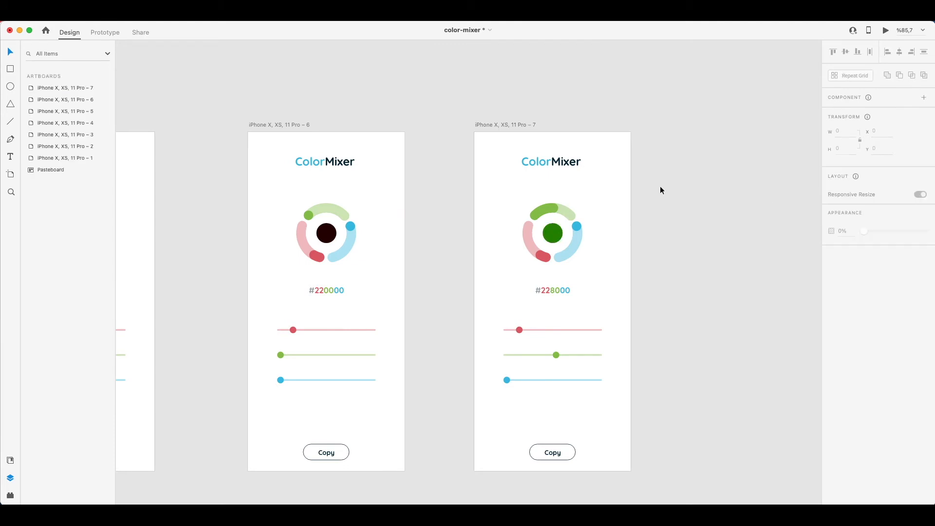
Copy the green centre circle into the #220000 artboard at the same position and set its opacity to 0%.
left_click(546, 239)
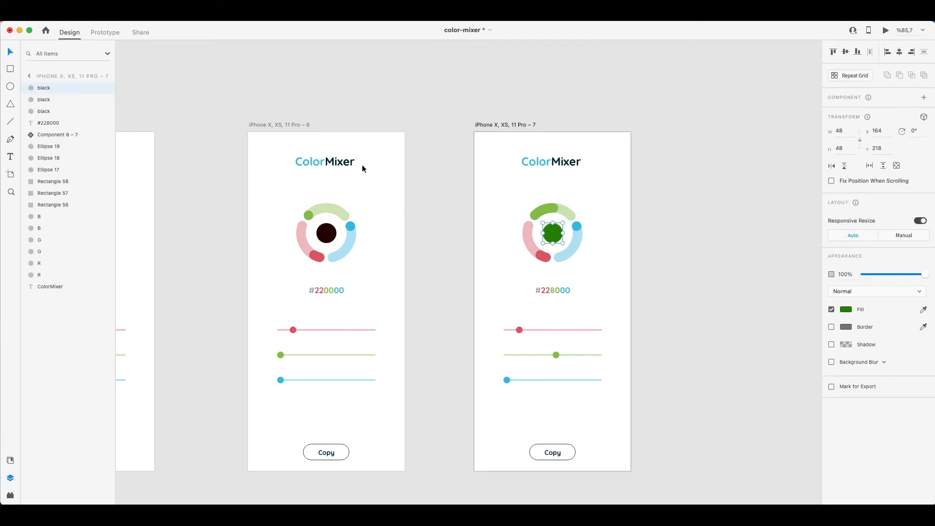
left_click(287, 125)
key("super+v")
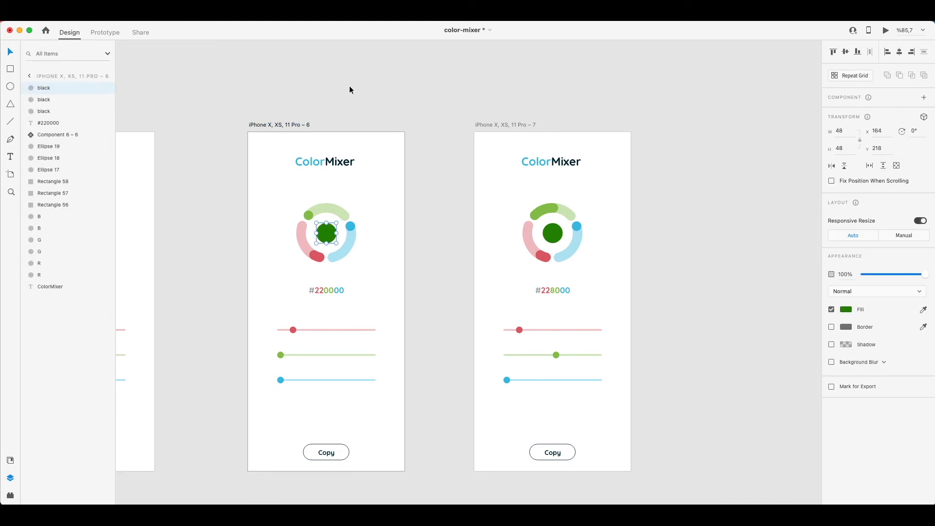
left_click_drag(902, 274, 855, 272)
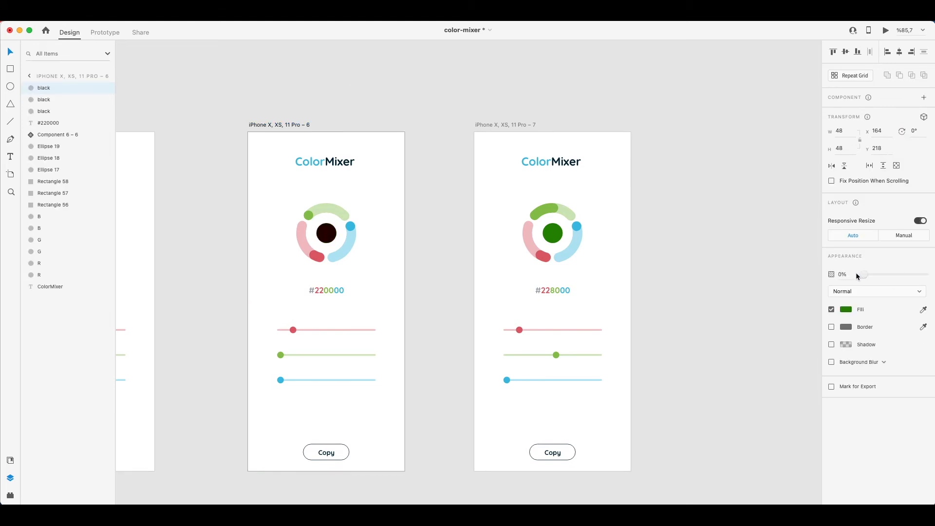
Duplicate the #228000 artboard and move the copy slightly farther away from the original.
scroll(568, 123, "right", 6)
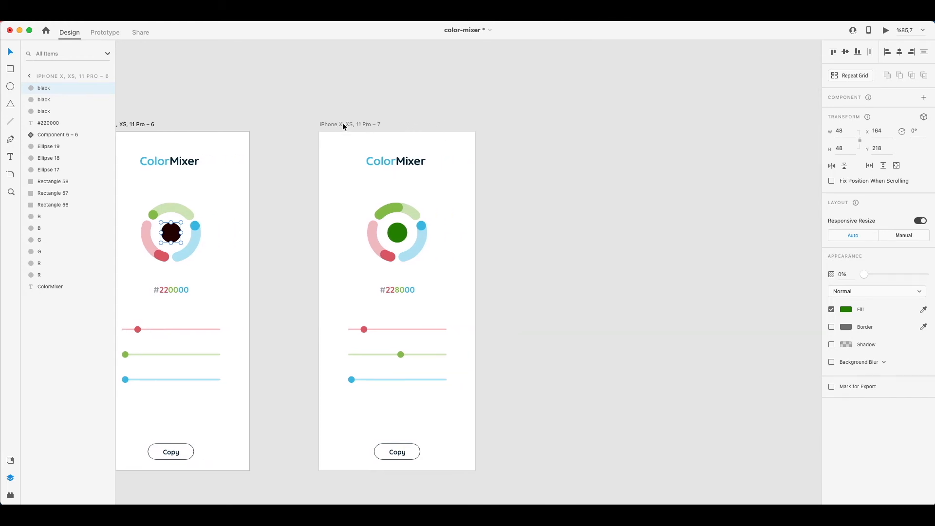
left_click(343, 123)
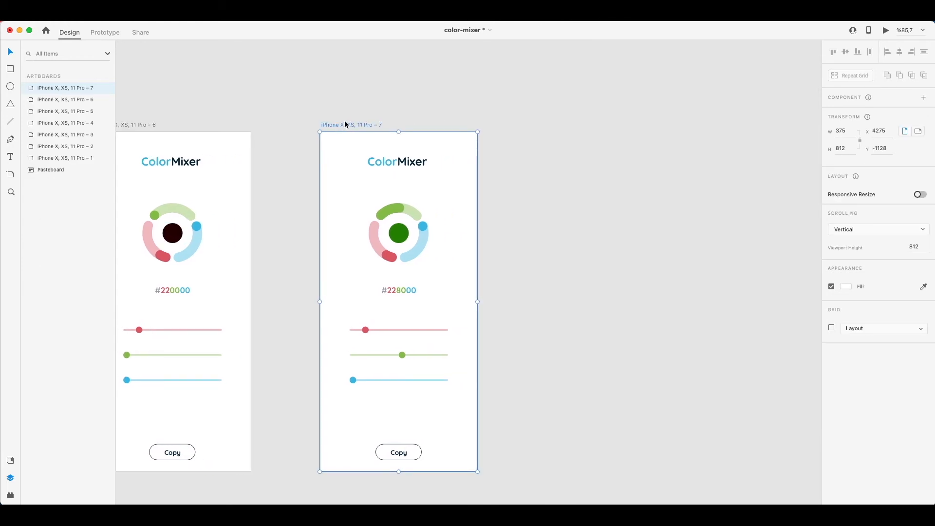
key("super+d")
scroll(528, 129, "right", 3)
left_click_drag(439, 124, 500, 127)
With the guides shown, slide the newest artboard's blue slider knob along its track to X 246, hide the guides and save.
key("super+shift+apostrophe")
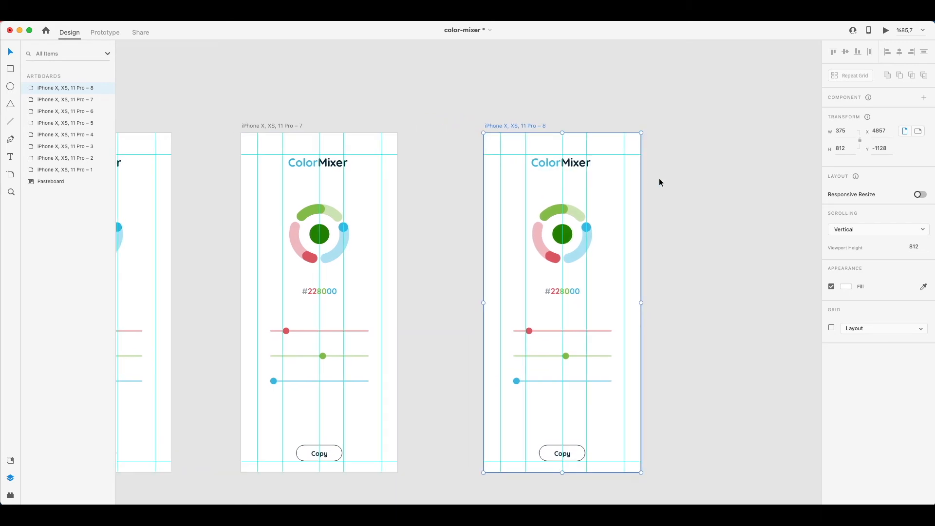
left_click_drag(516, 381, 592, 382)
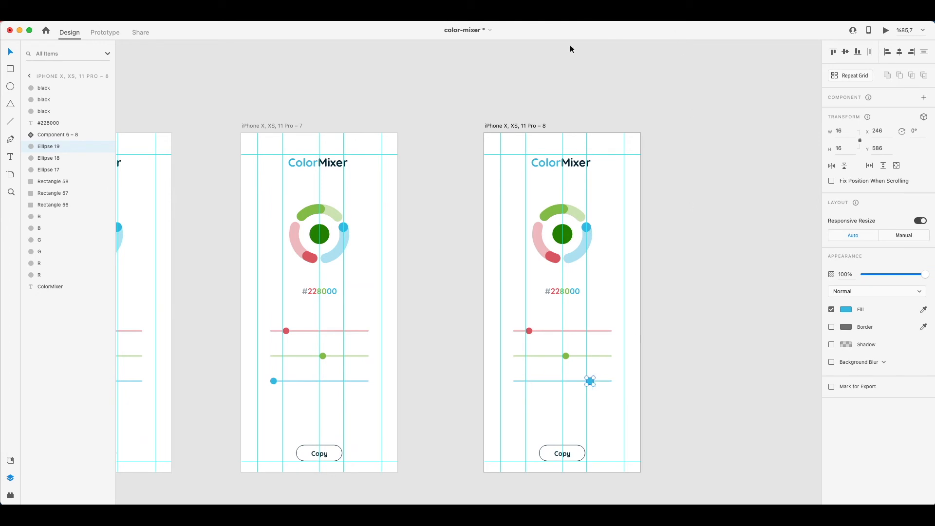
key("super+shift+apostrophe")
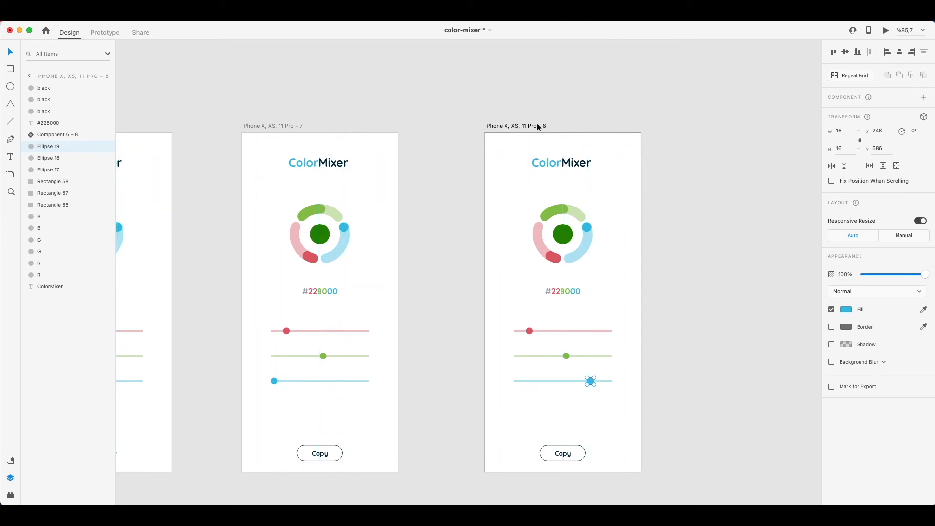
left_click(734, 302)
key("super+s")
scroll(584, 258, "up", 2)
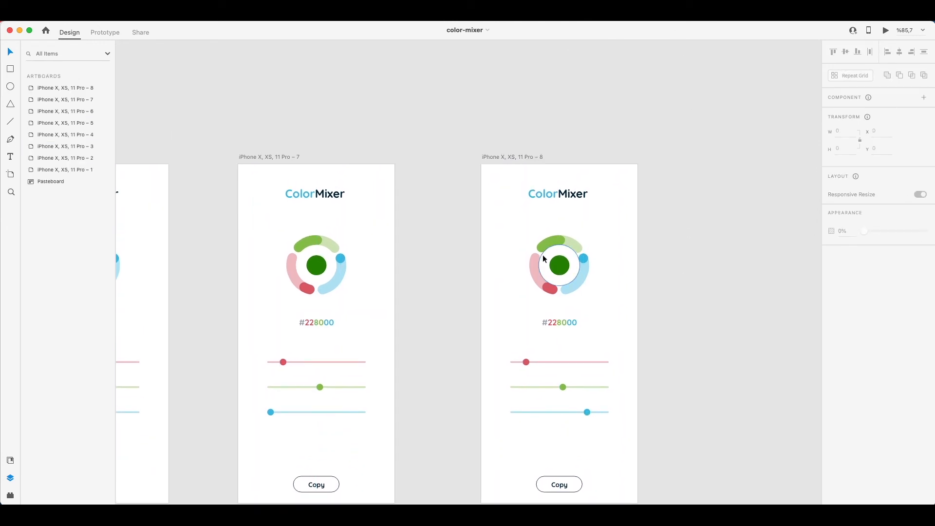
scroll(553, 253, "down", 3)
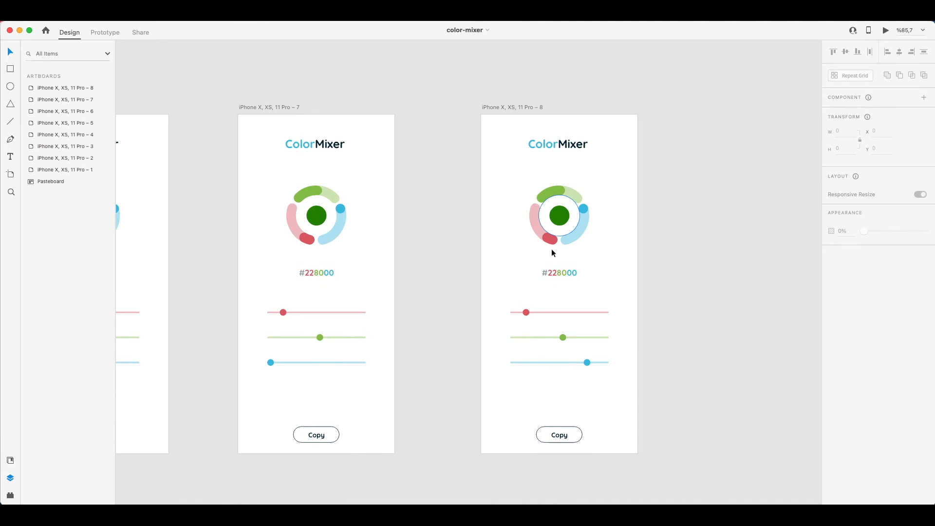
Increase the border dash of the newest artboard's solid blue ring arc until it covers most of its pale track, and save.
left_click(584, 214)
key("super+Tab")
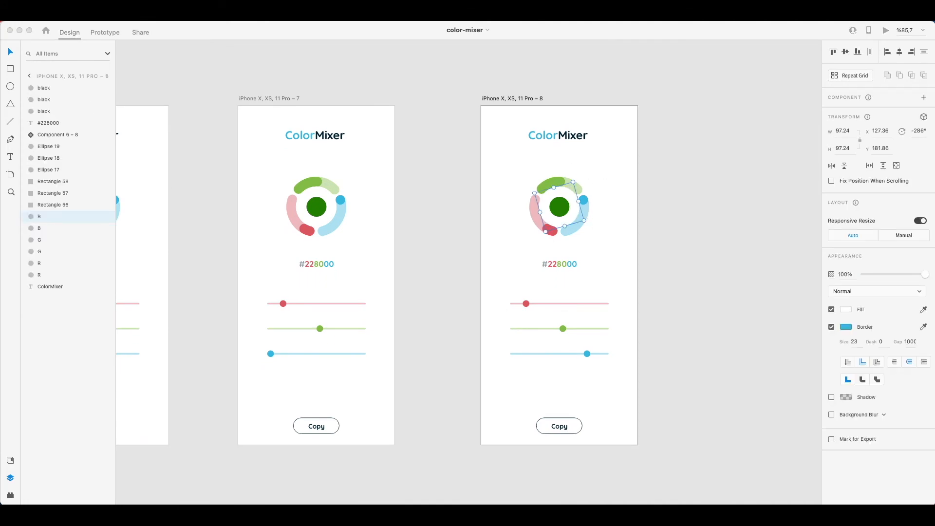
scroll(571, 203, "right", 3)
left_click(596, 204)
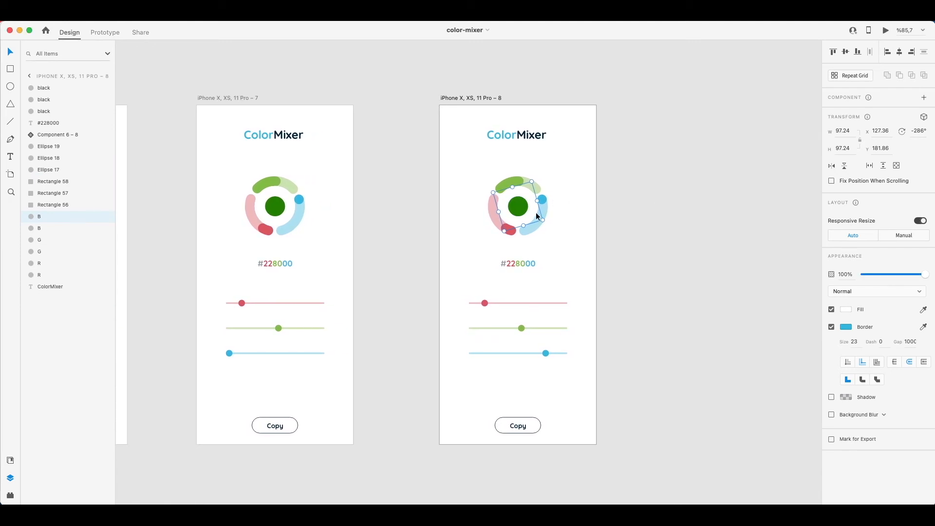
left_click(885, 341)
key("shift+Up")
key("shift+Up")
key("shift+Up")
key("shift+Up")
key("shift+Up")
key("shift+Down")
key("shift+Up")
key("Up")
left_click(726, 230)
key("super+s")
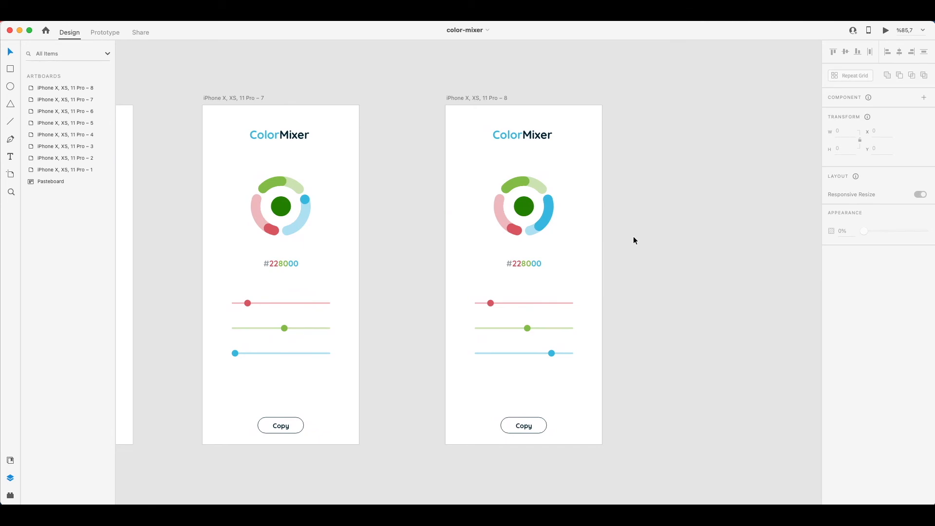
Set the newest artboard's green centre circle to 0% opacity and duplicate it in place with the copy at 100%.
scroll(633, 237, "left", 5)
left_click(588, 207)
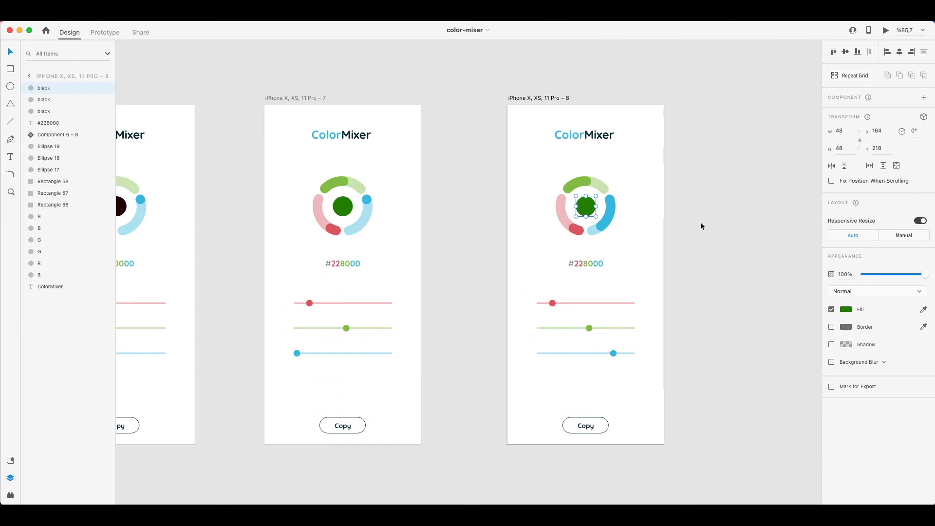
left_click_drag(927, 276, 854, 273)
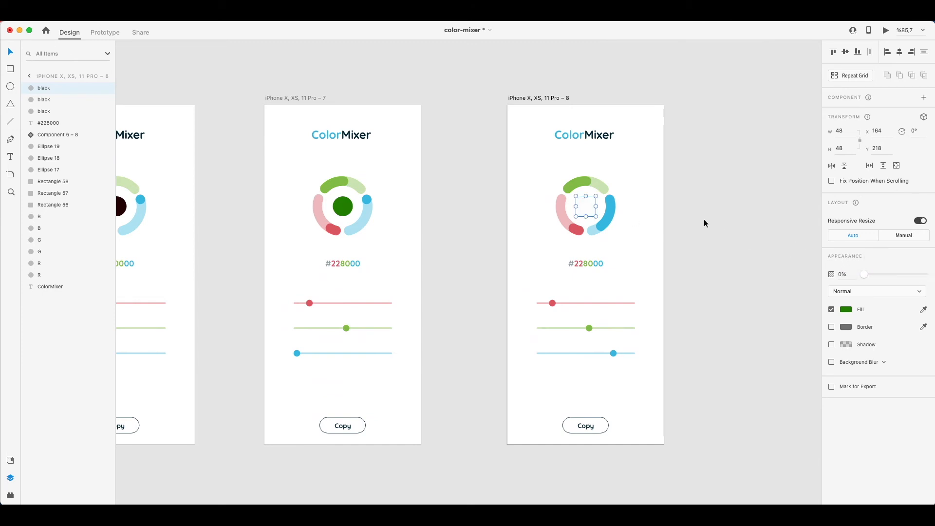
left_click_drag(864, 275, 933, 273)
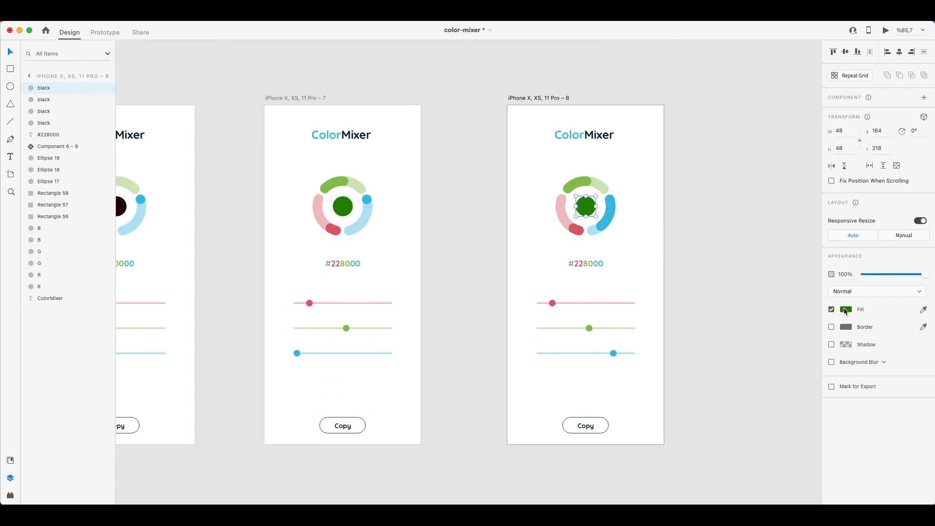
Change the fill of the newest artboard's topmost centre circle to #2280AB and clear the selection.
left_click(845, 310)
left_click(785, 350)
key("shift+Left")
key("shift+Left")
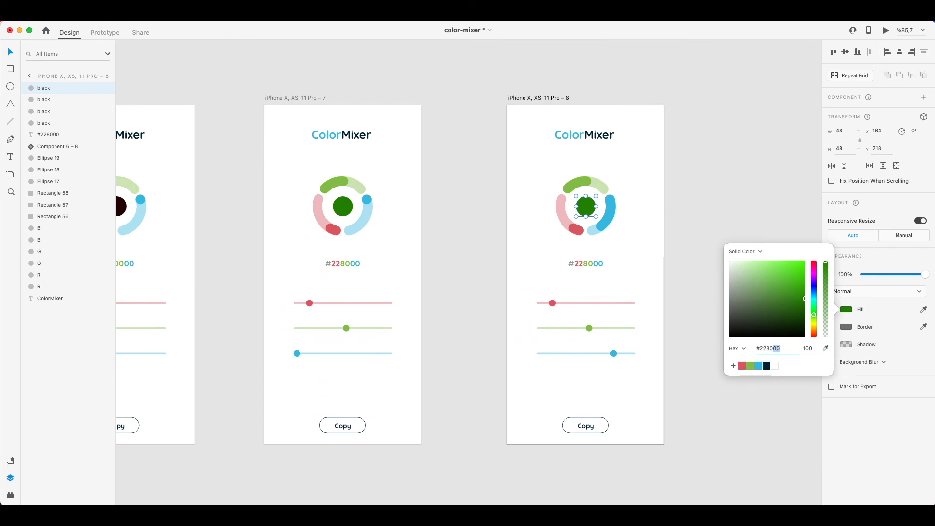
type("AB")
key("Return")
left_click(720, 171)
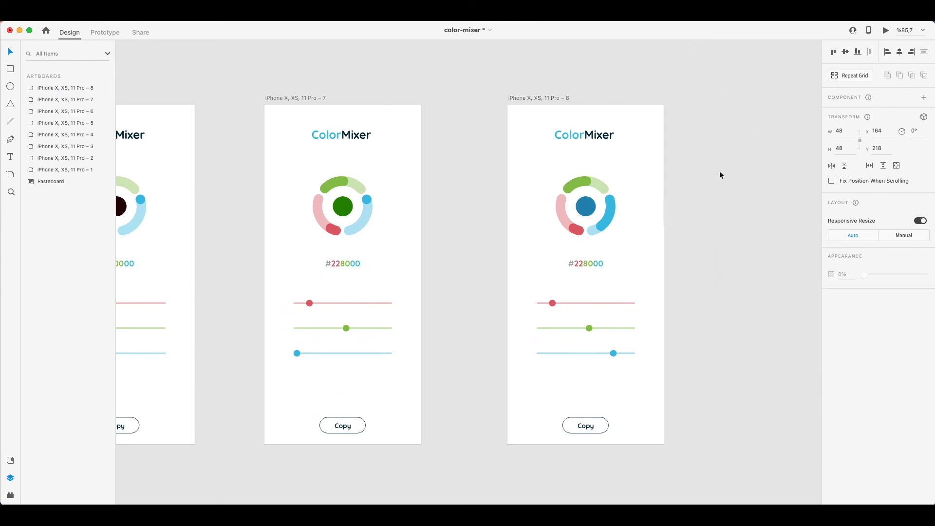
Replace the blue digits of the newest artboard's colour code with AB so it reads #2280AB.
double_click(600, 264)
left_click_drag(595, 263, 617, 261)
type("AB")
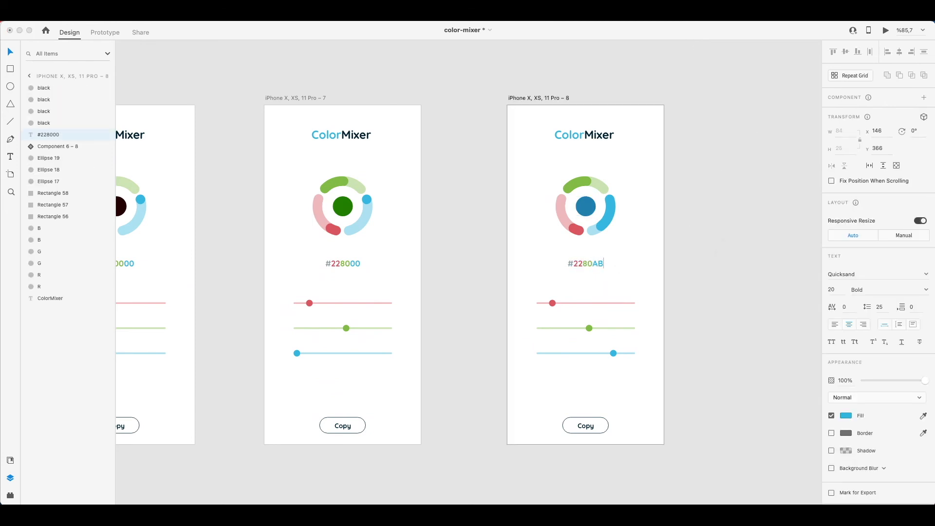
key("Escape")
scroll(700, 241, "left", 4)
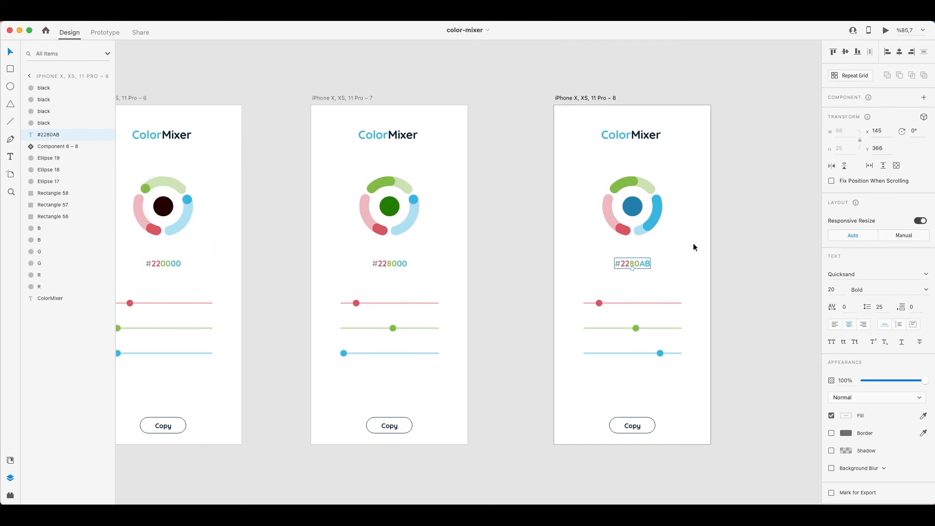
In Prototype mode, link the #000000 artboard's red slider knob to the #220000 artboard with a Drag trigger, Auto-Animate and no easing.
scroll(278, 172, "left", 5)
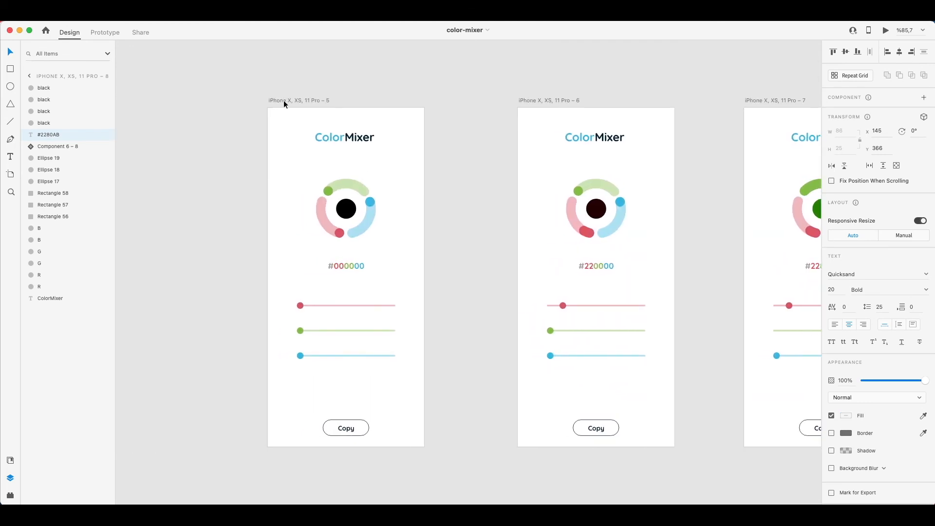
left_click(282, 101)
left_click(106, 32)
scroll(278, 113, "right", 3)
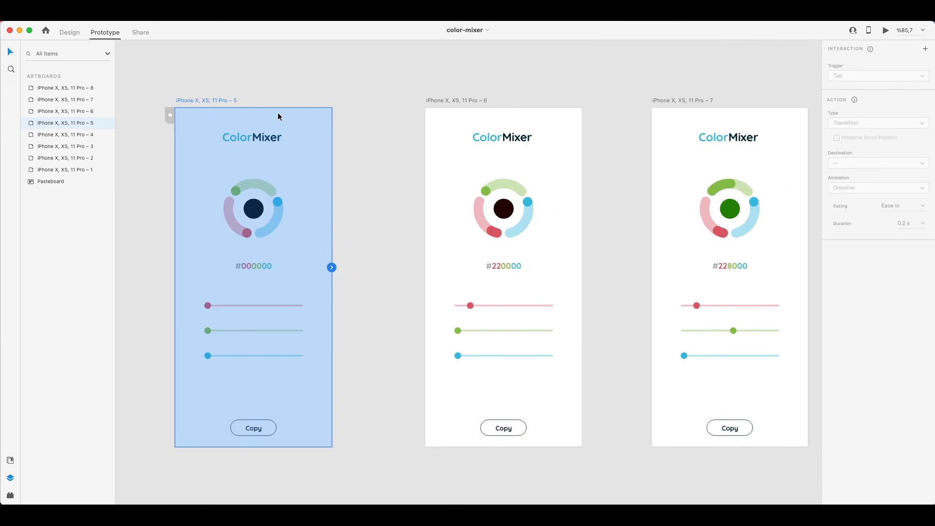
left_click_drag(308, 267, 408, 294)
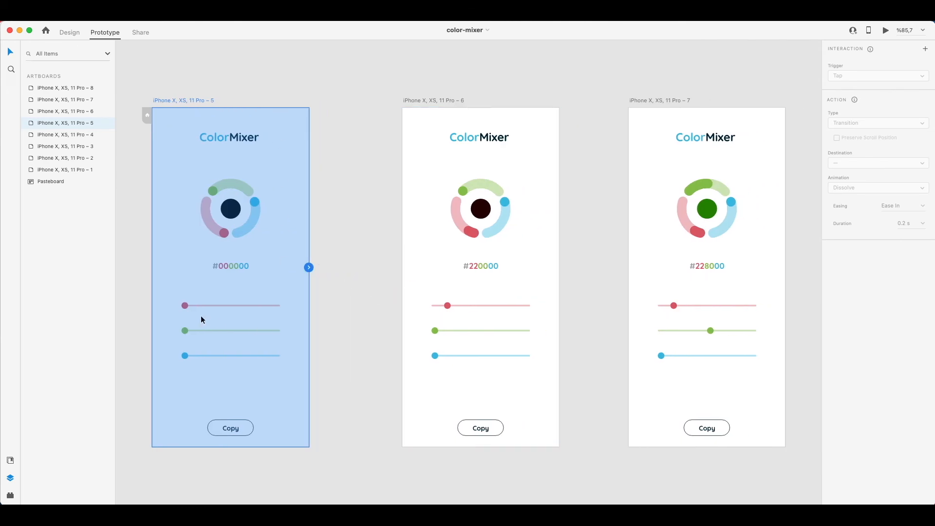
left_click(185, 305)
left_click_drag(188, 306, 406, 271)
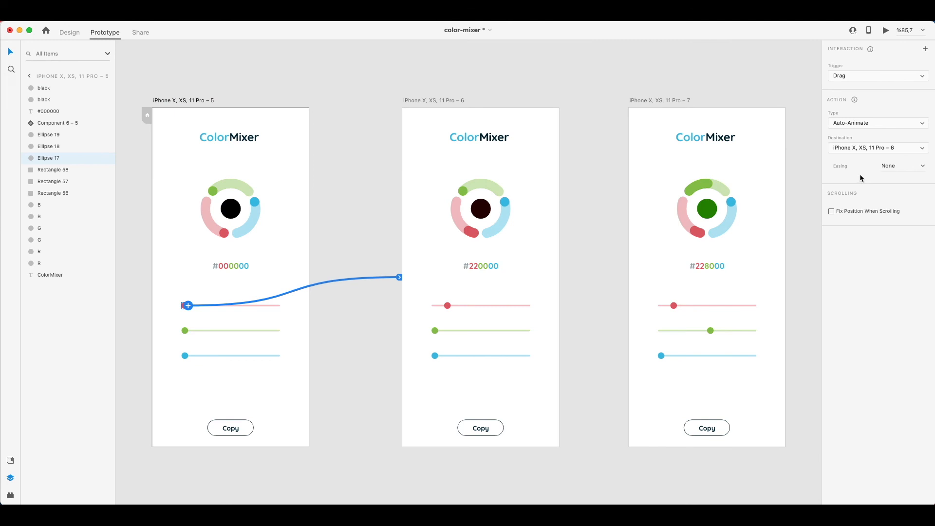
Link the #220000 artboard's green slider knob to the #228000 artboard with a Drag trigger, Auto-Animate and no easing.
scroll(436, 81, "right", 4)
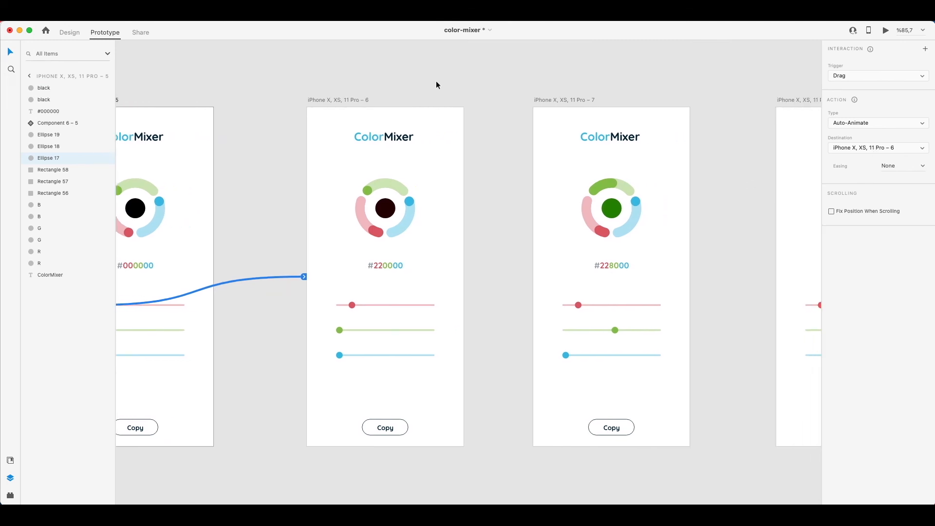
scroll(437, 81, "left", 3)
scroll(451, 82, "right", 7)
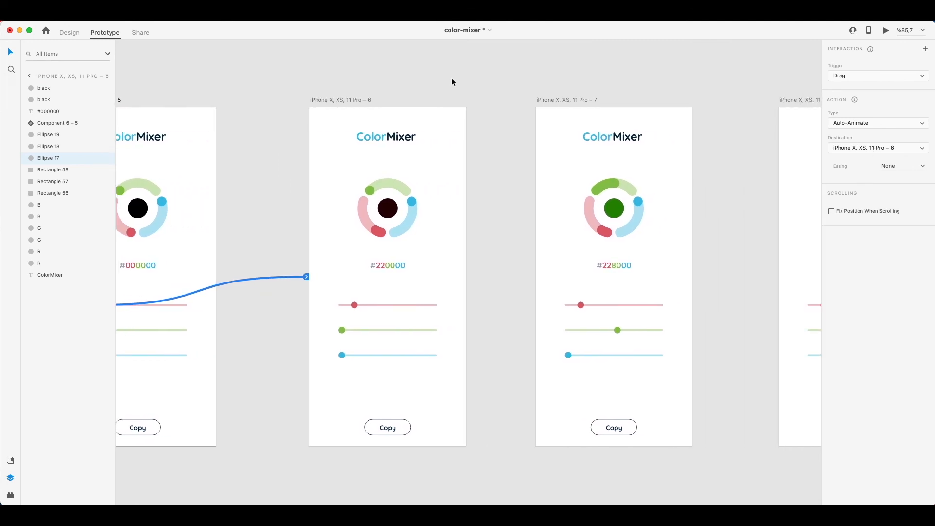
left_click(237, 331)
left_click_drag(240, 330, 438, 301)
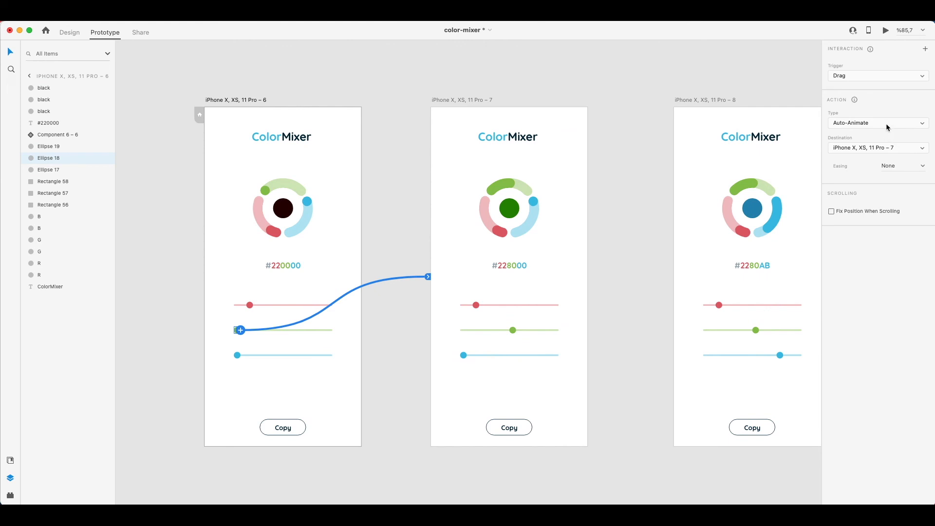
Link the #228000 artboard's blue slider knob to the #2280AB artboard with a Drag trigger, Auto-Animate and no easing.
scroll(600, 256, "right", 5)
scroll(536, 287, "right", 4)
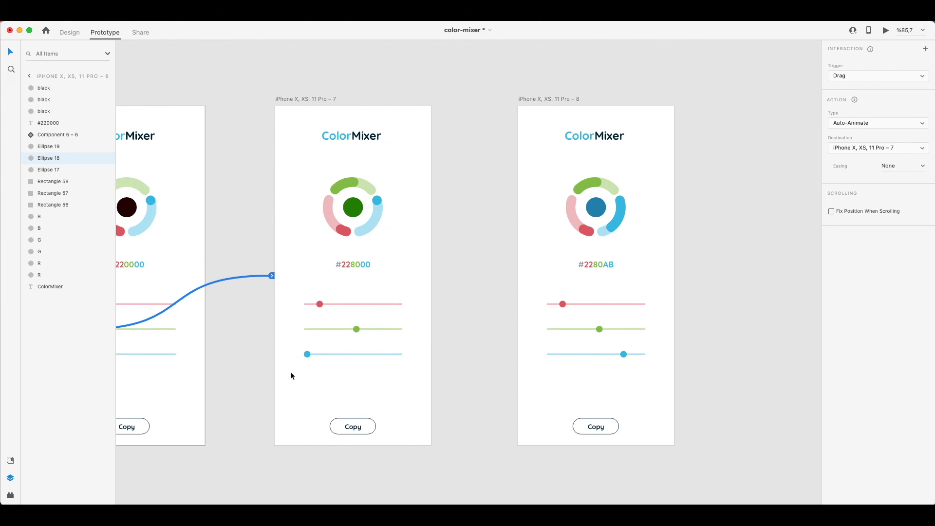
left_click(307, 356)
left_click_drag(312, 354, 525, 303)
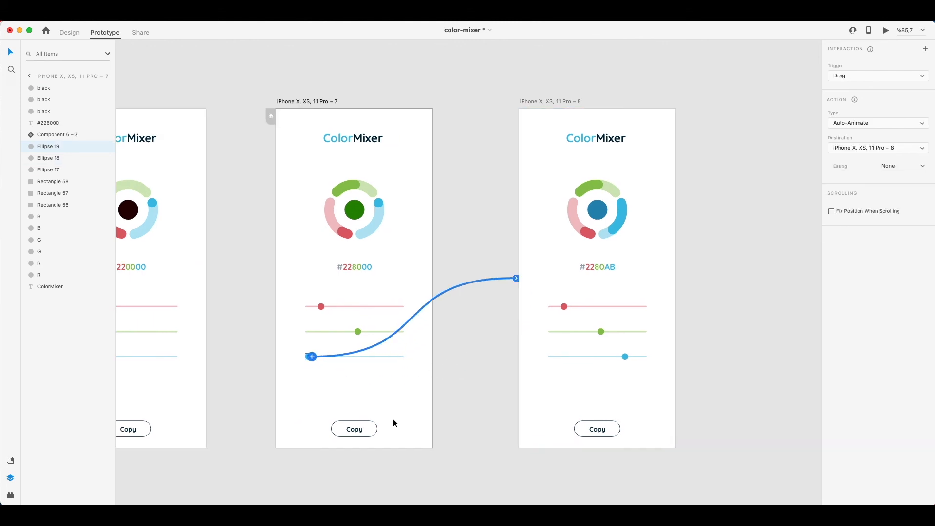
scroll(488, 68, "right", 3)
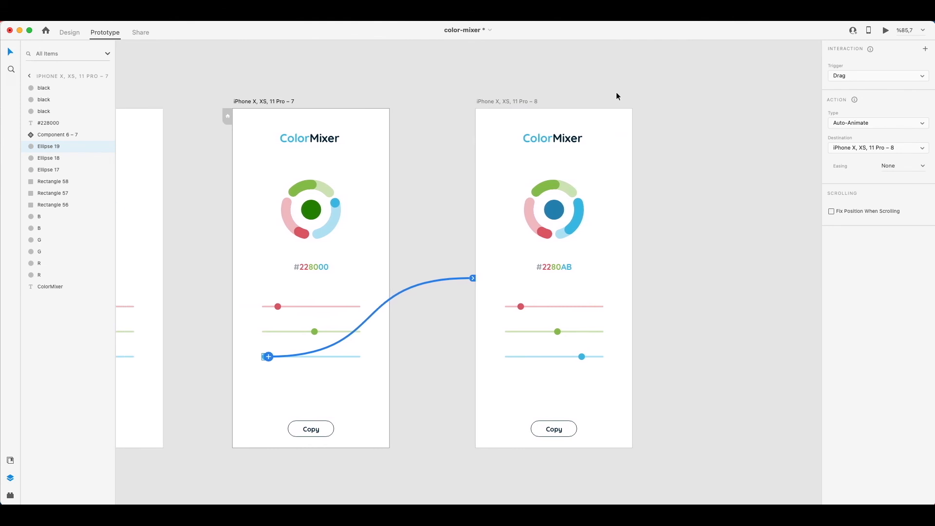
scroll(676, 117, "left", 2)
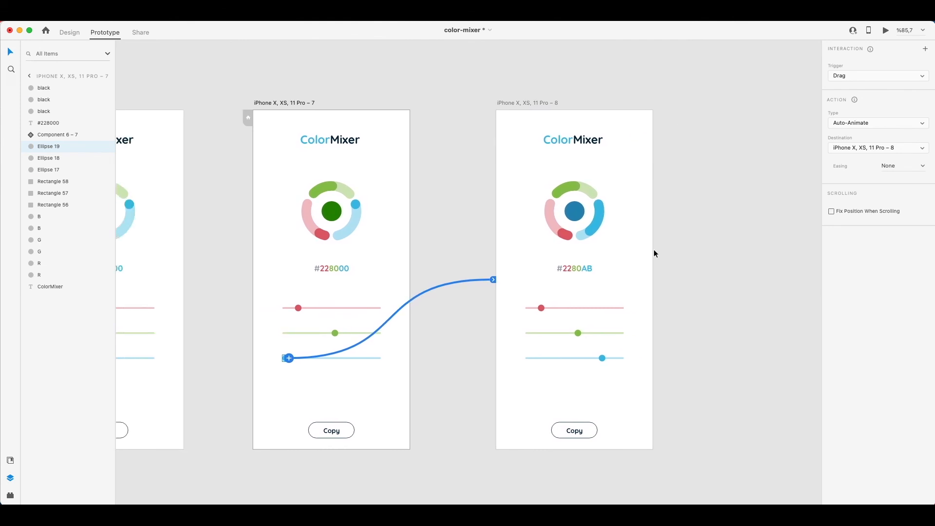
Preview the prototype from the #000000 artboard and test the slider transitions through to the blue knob.
scroll(559, 209, "left", 20)
scroll(564, 212, "right", 2)
left_click(324, 104)
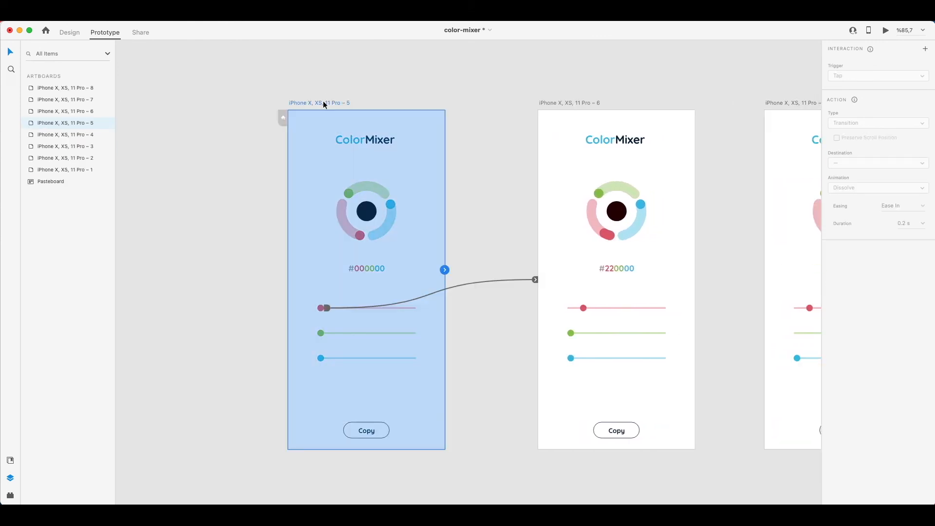
key("super+Return")
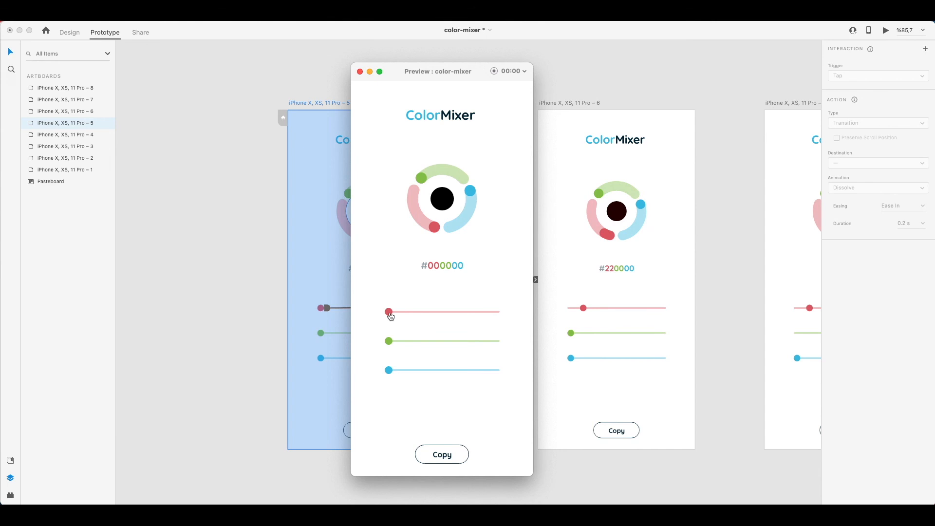
left_click_drag(391, 316, 469, 346)
left_click_drag(389, 373, 475, 376)
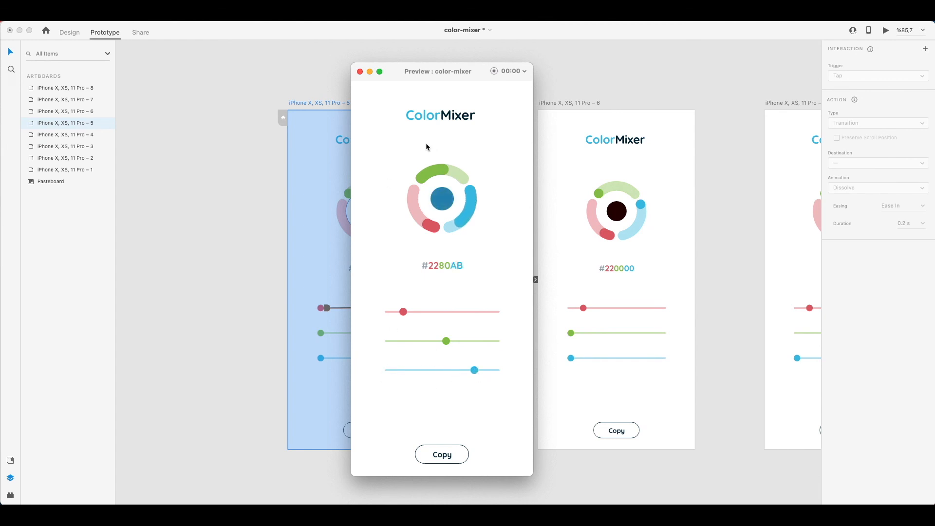